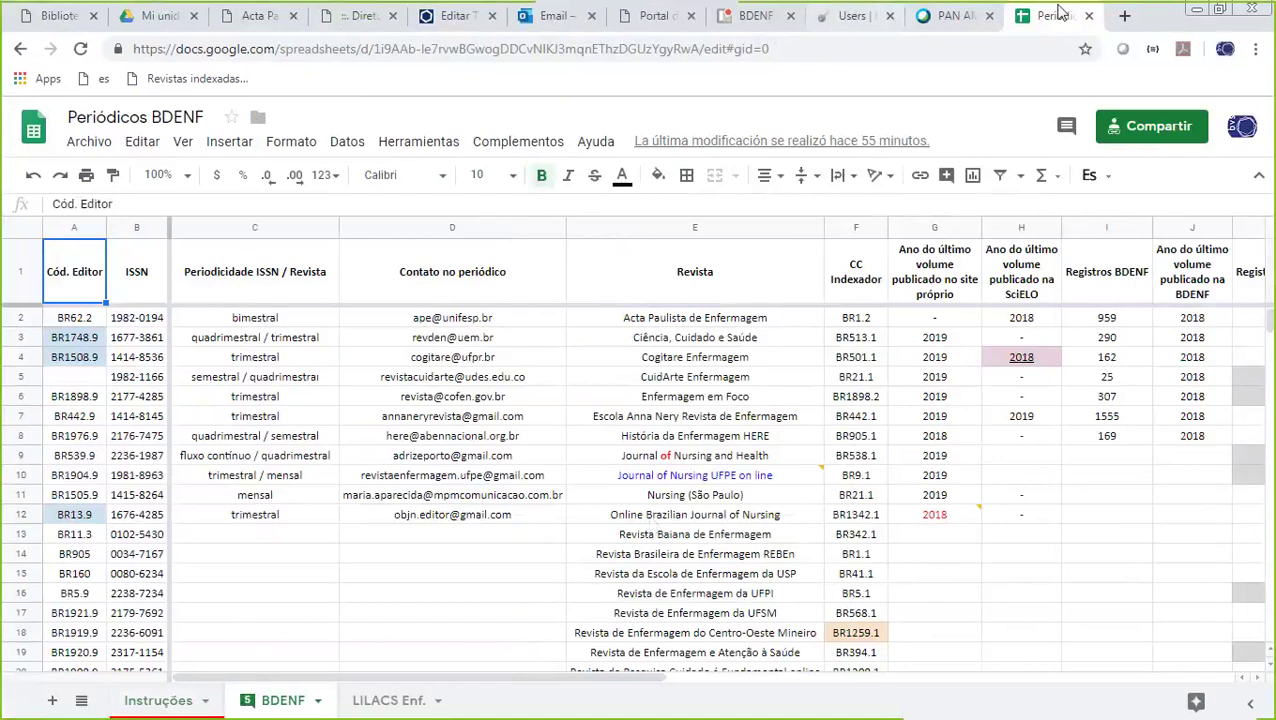
- Open the Biblioteca Virtual en Salud Enfermería page of BDENF-indexed journals in a new browser tab and view its journal list
left_click(1124, 15)
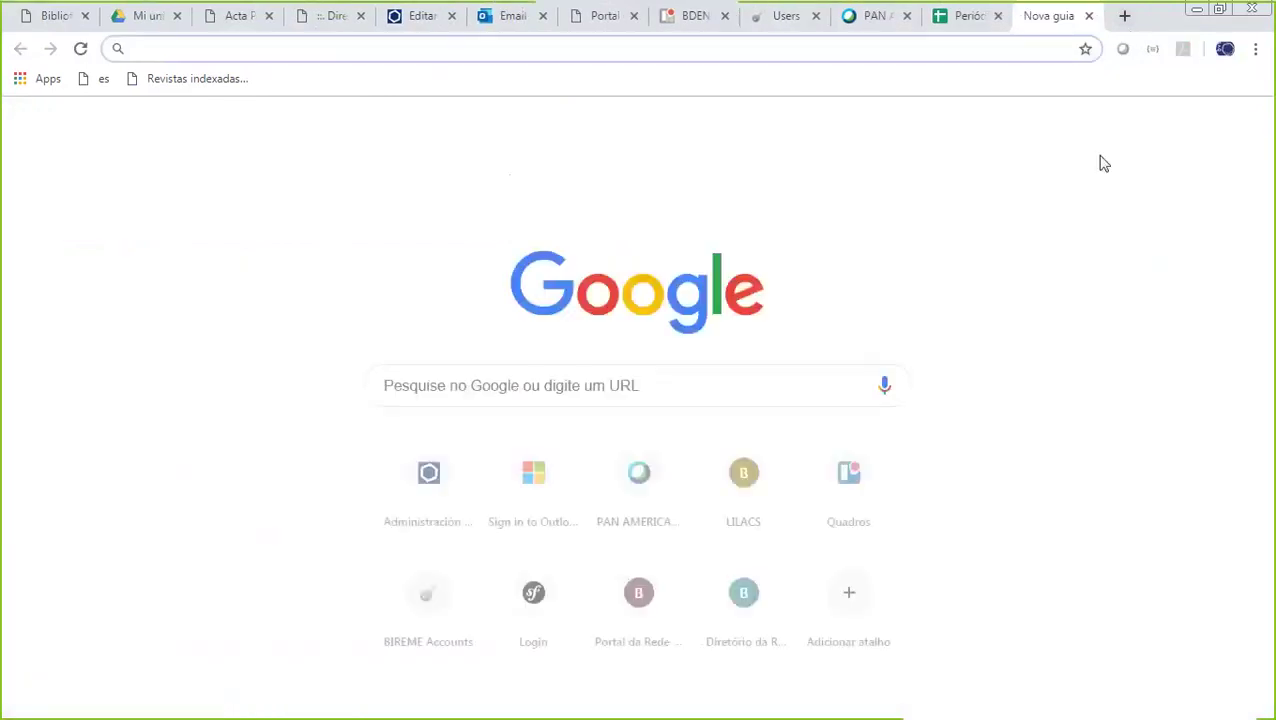
type("bvsem")
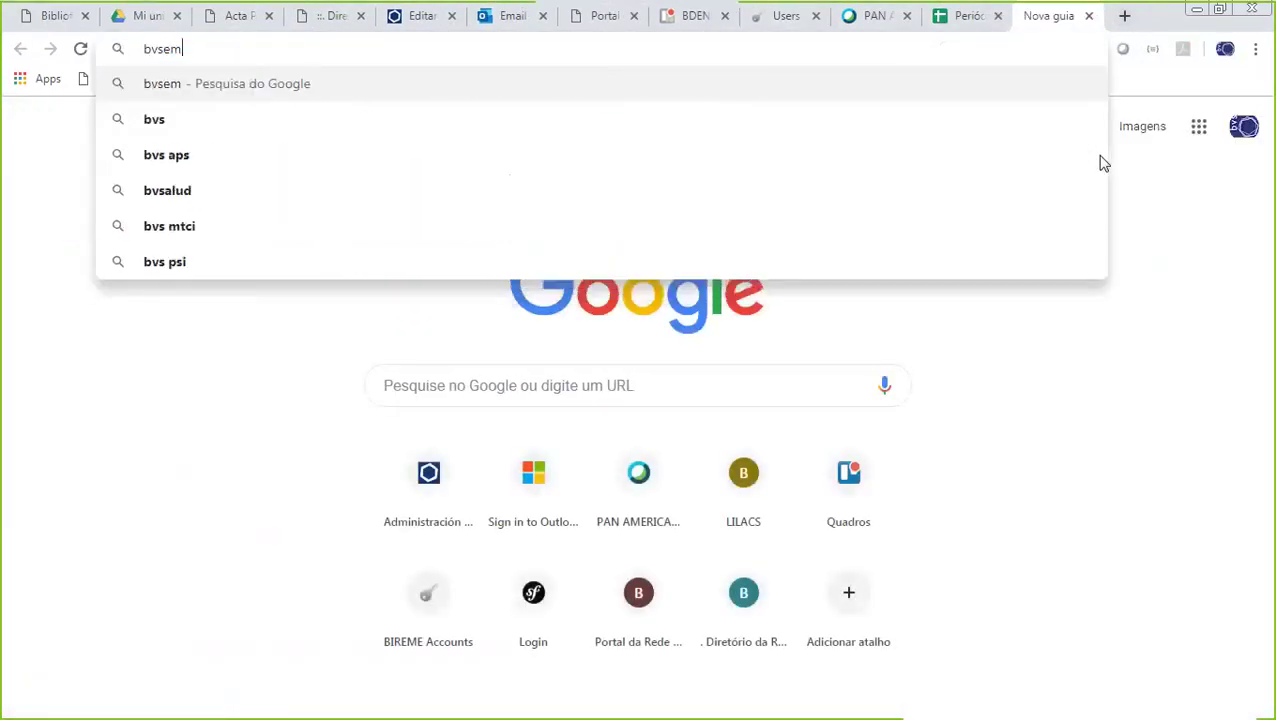
key("BackSpace")
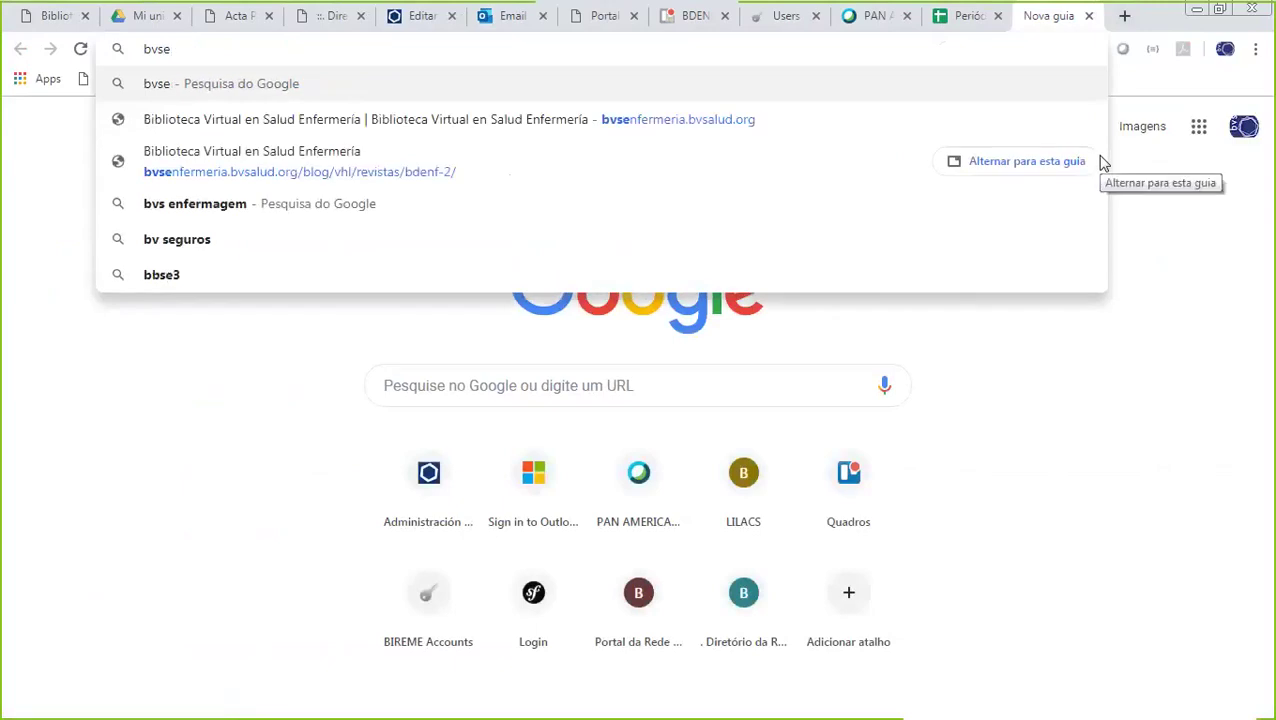
key("Down")
key("Down")
key("Return")
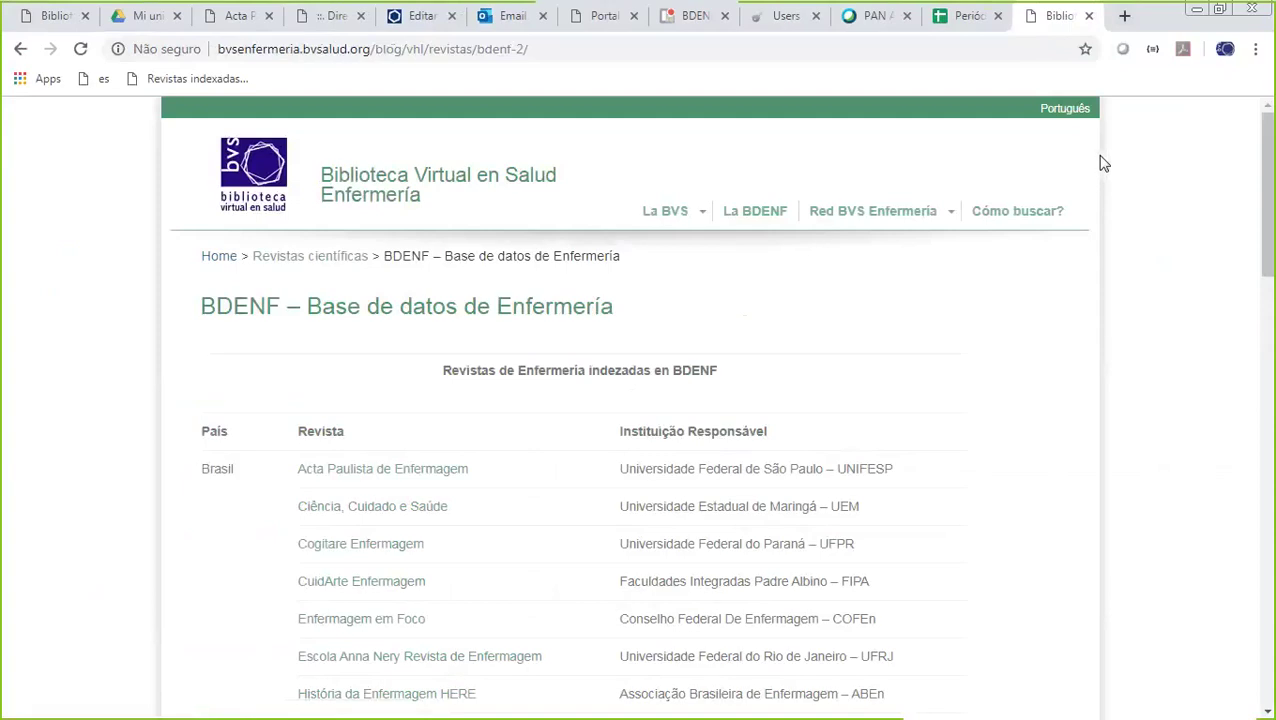
scroll(911, 470, "down", 3)
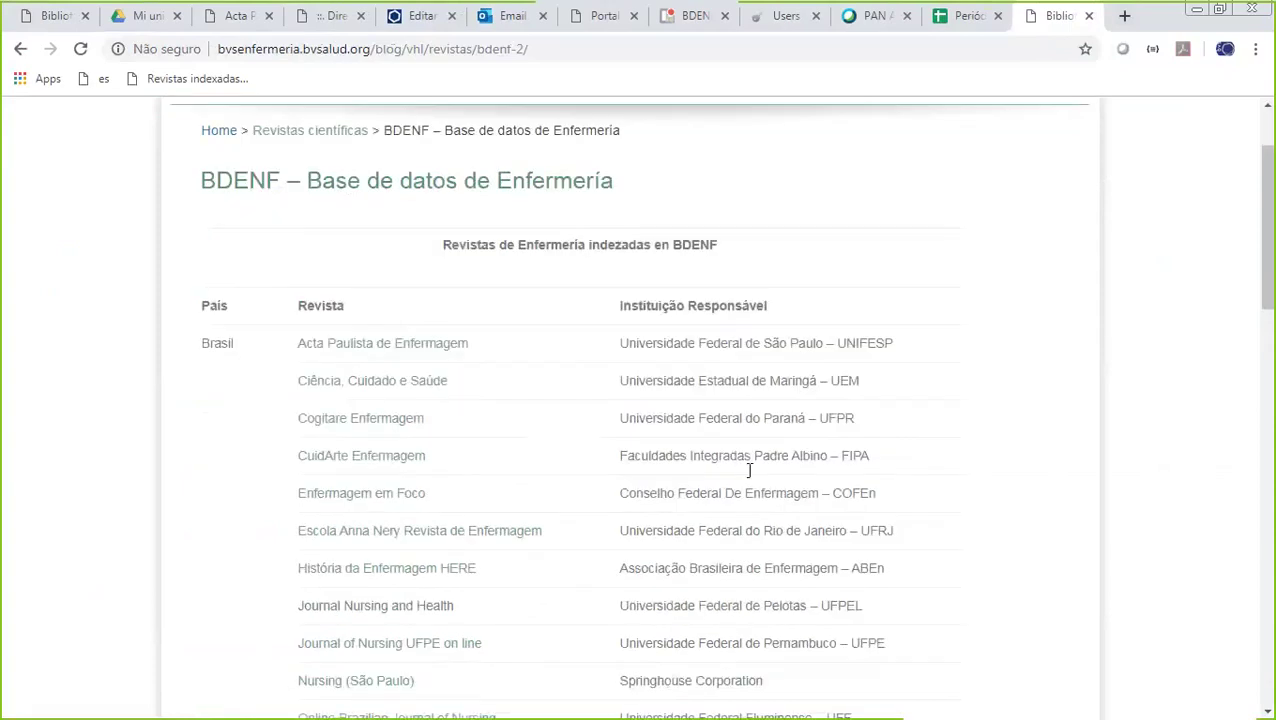
- Return to the Periódicos BDENF spreadsheet and go over the journal titles in the Revista column, rows 2 to 17
left_click(958, 20)
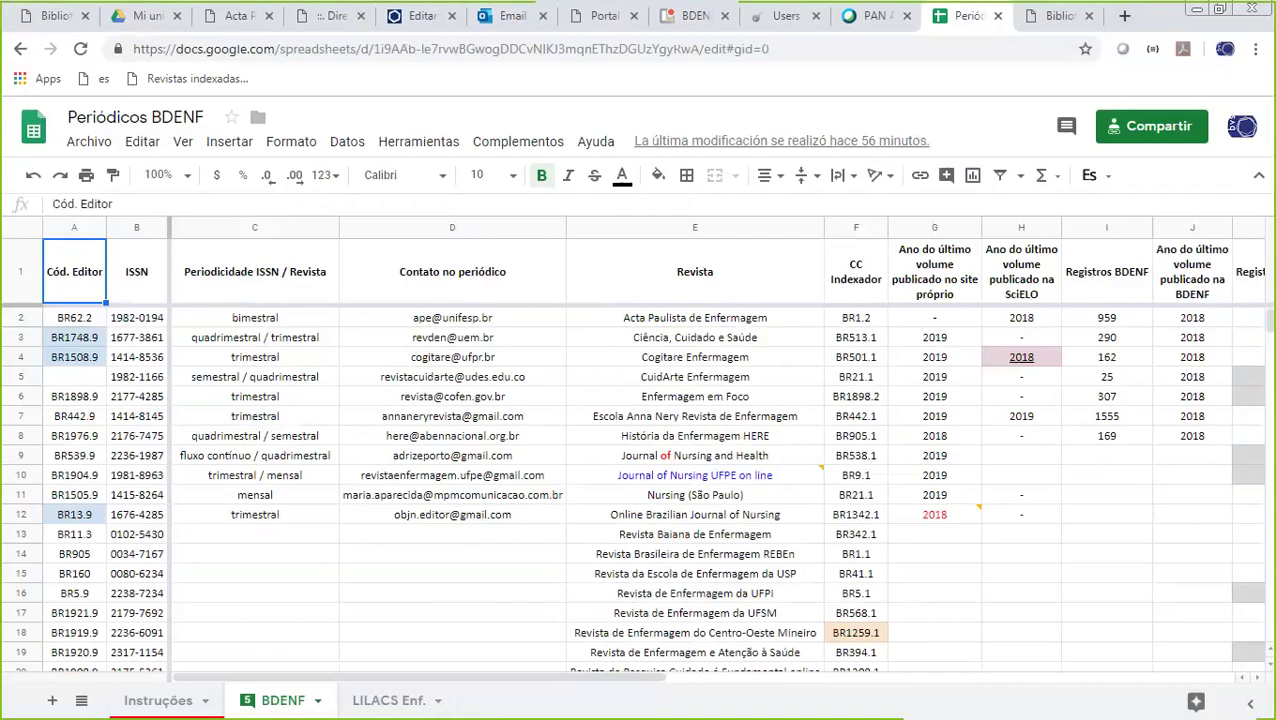
left_click(1040, 16)
left_click(966, 18)
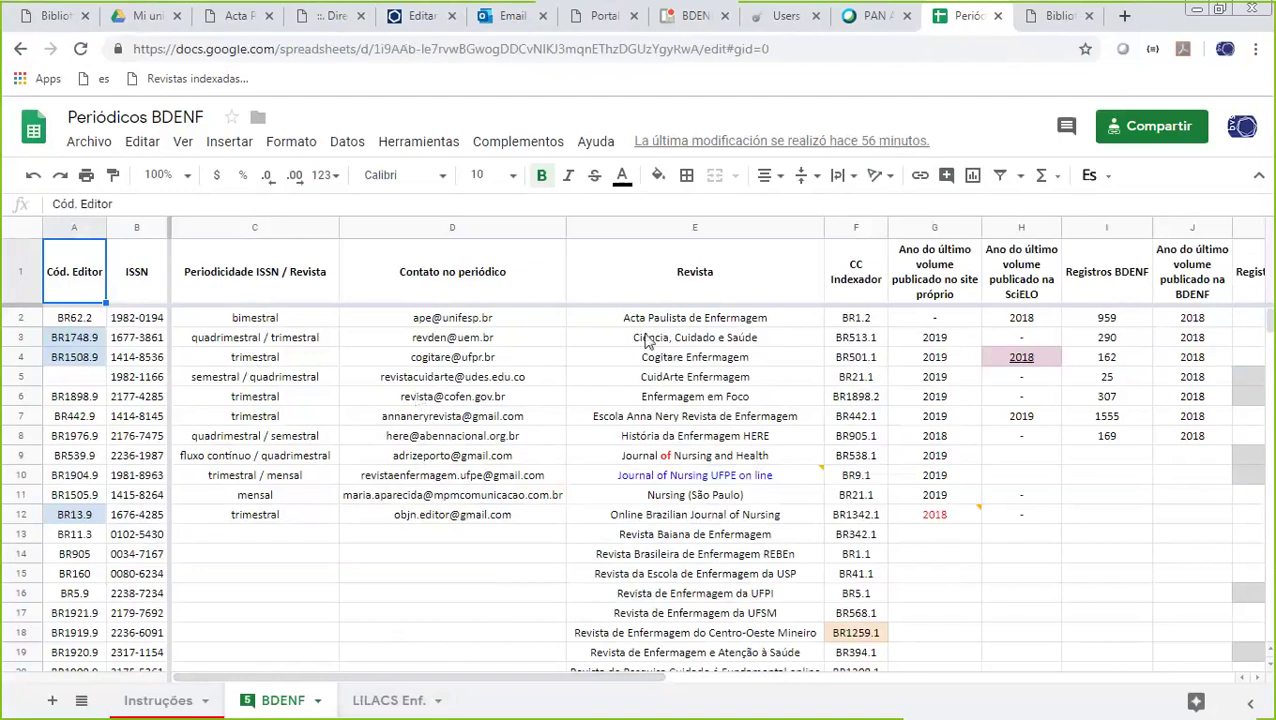
left_click_drag(675, 318, 690, 613)
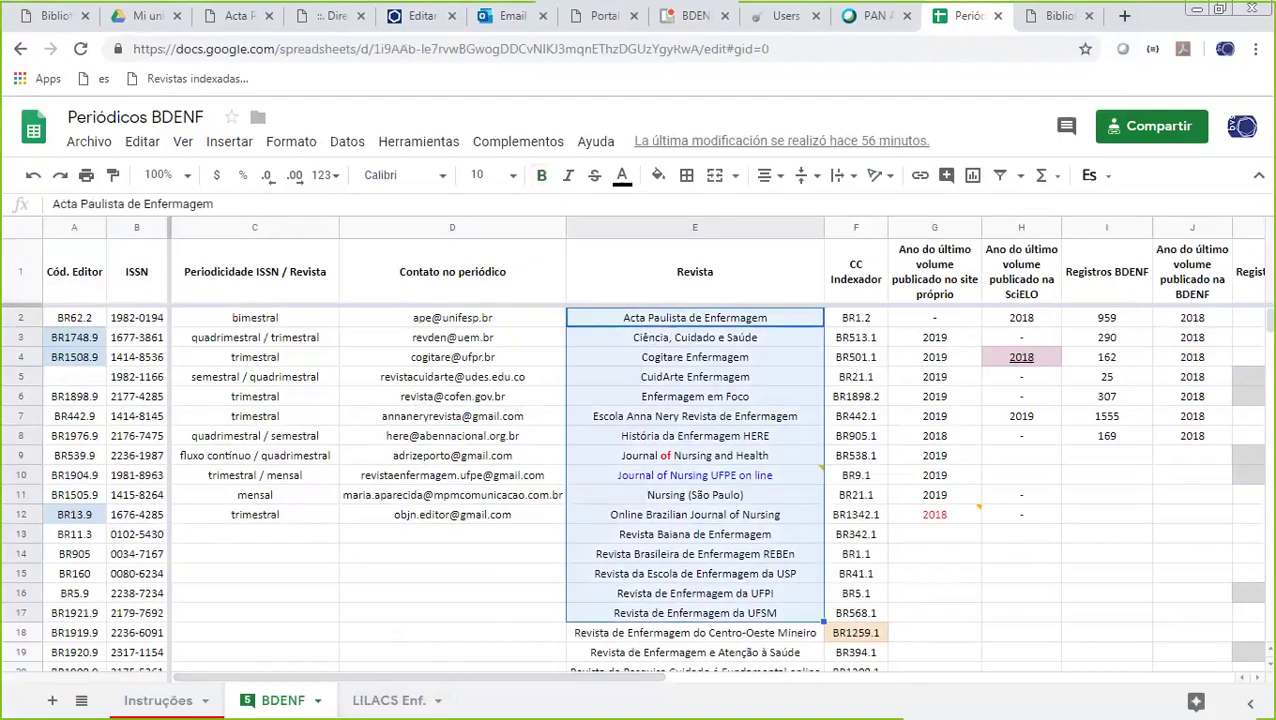
- Review the editor code, ISSN and periodicity of Acta Paulista de Enfermagem and the periodicity of Ciência, Cuidado e Saúde
left_click(85, 320)
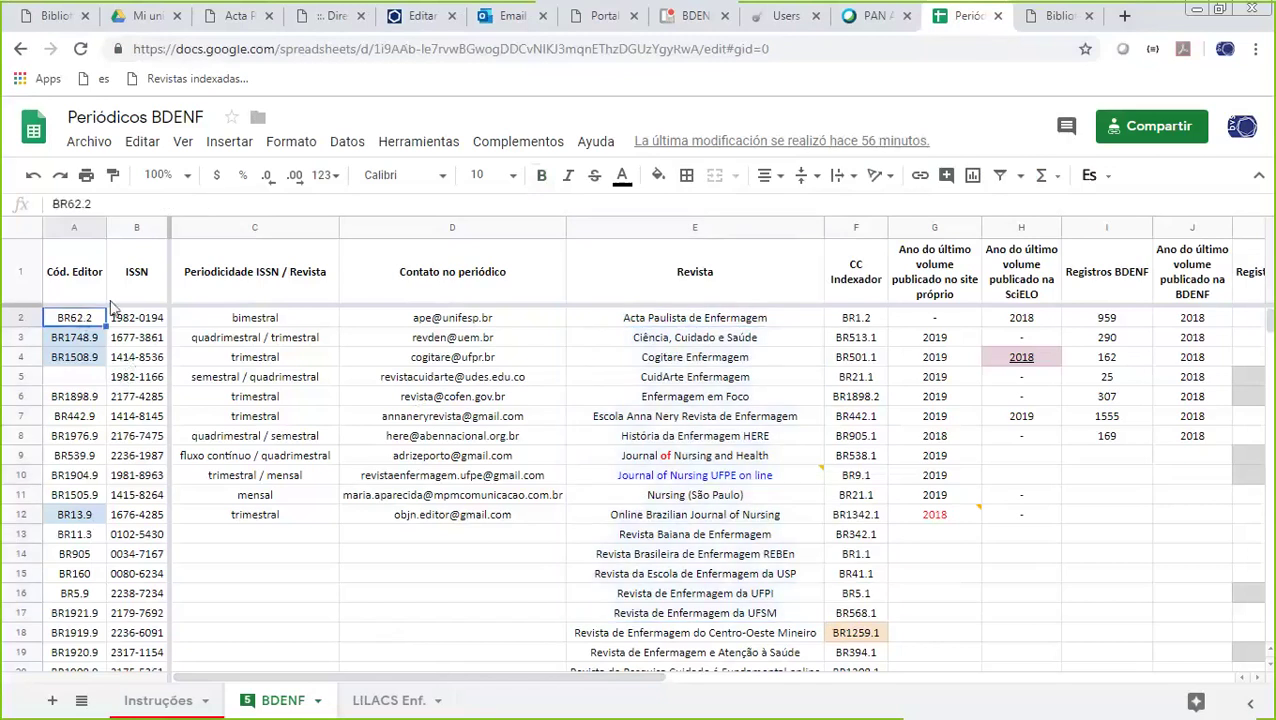
key("Right")
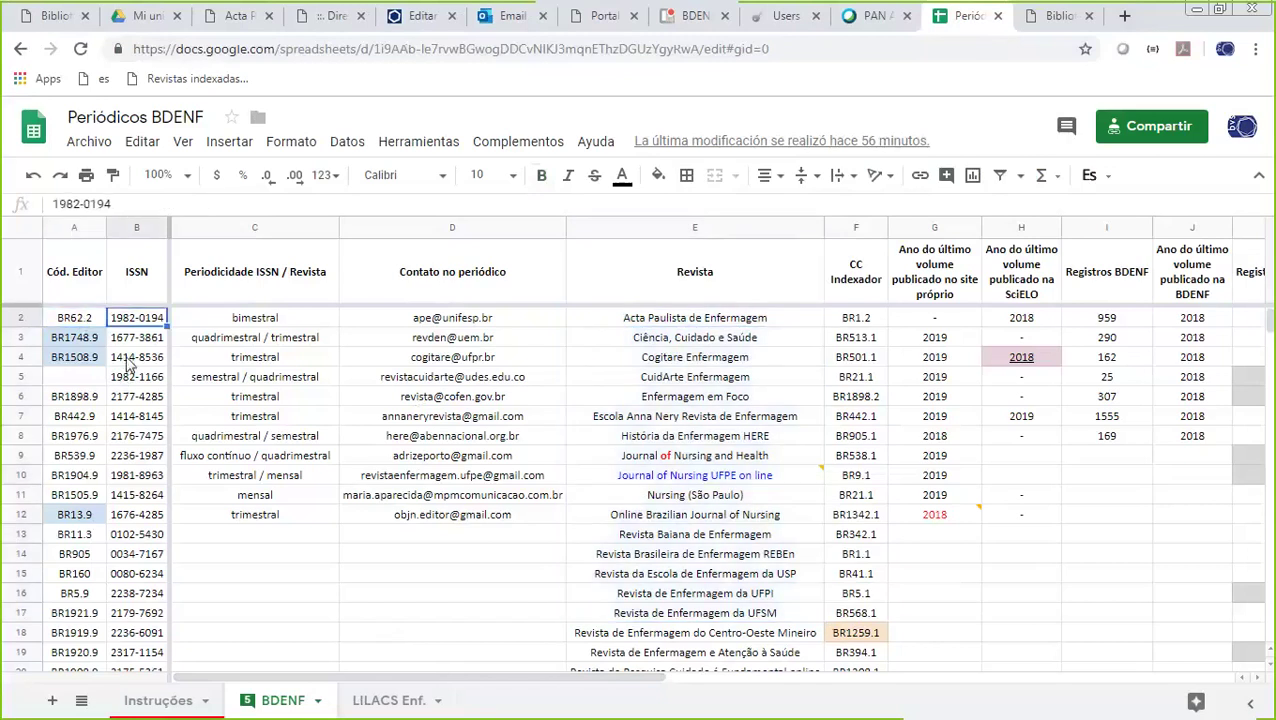
key("Right")
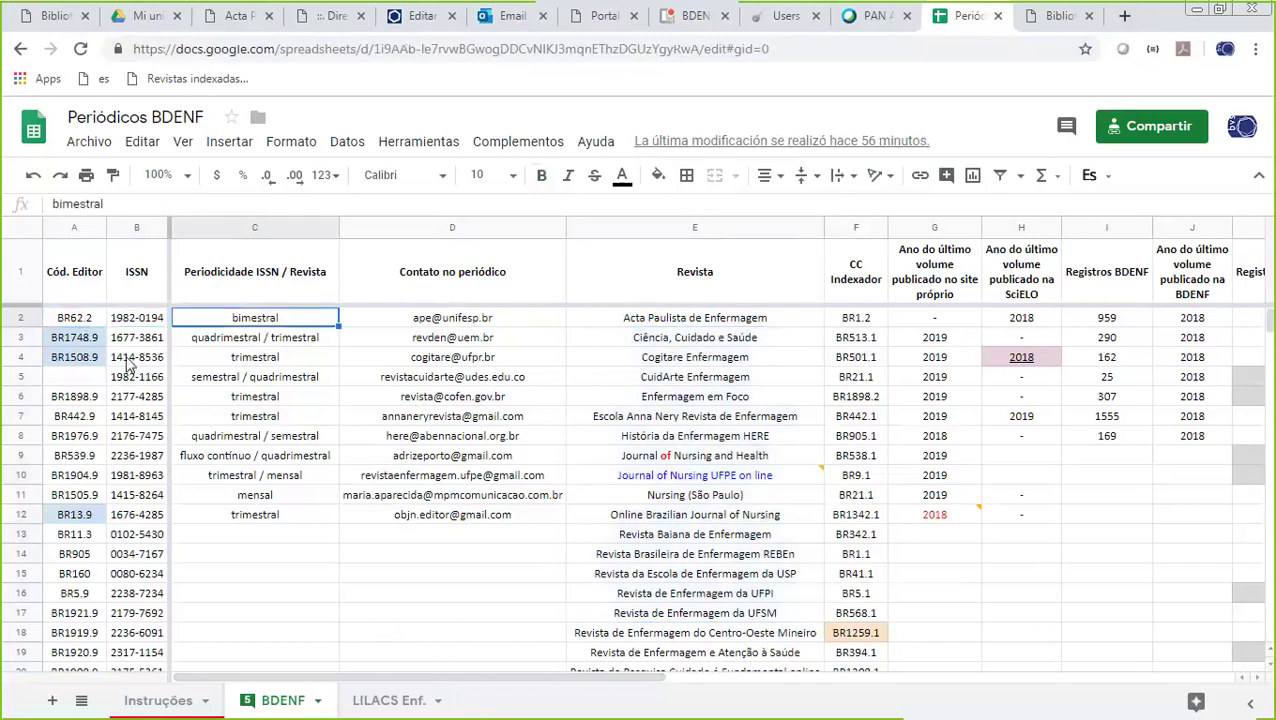
left_click(221, 334)
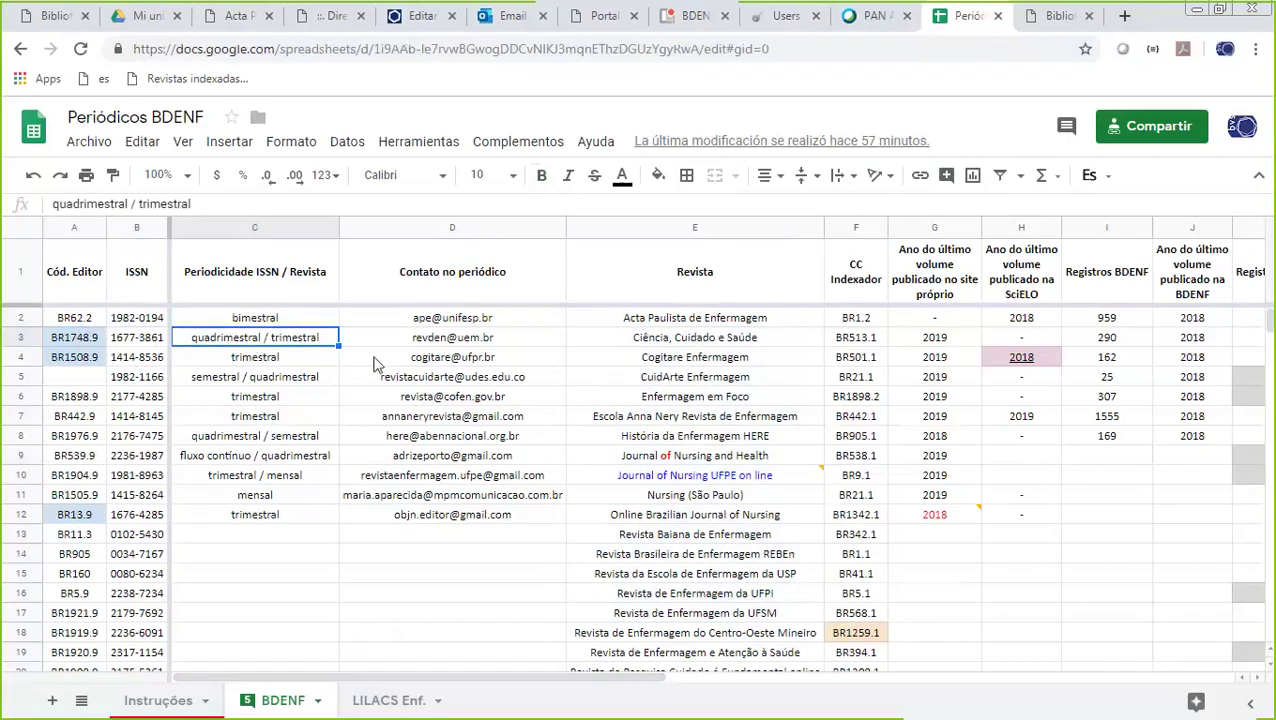
- Examine the Ciência, Cuidado e Saúde row from the indexing centre through the publication years and record counts in BDENF and LILACS
left_click(655, 345)
key("Right")
key("Right")
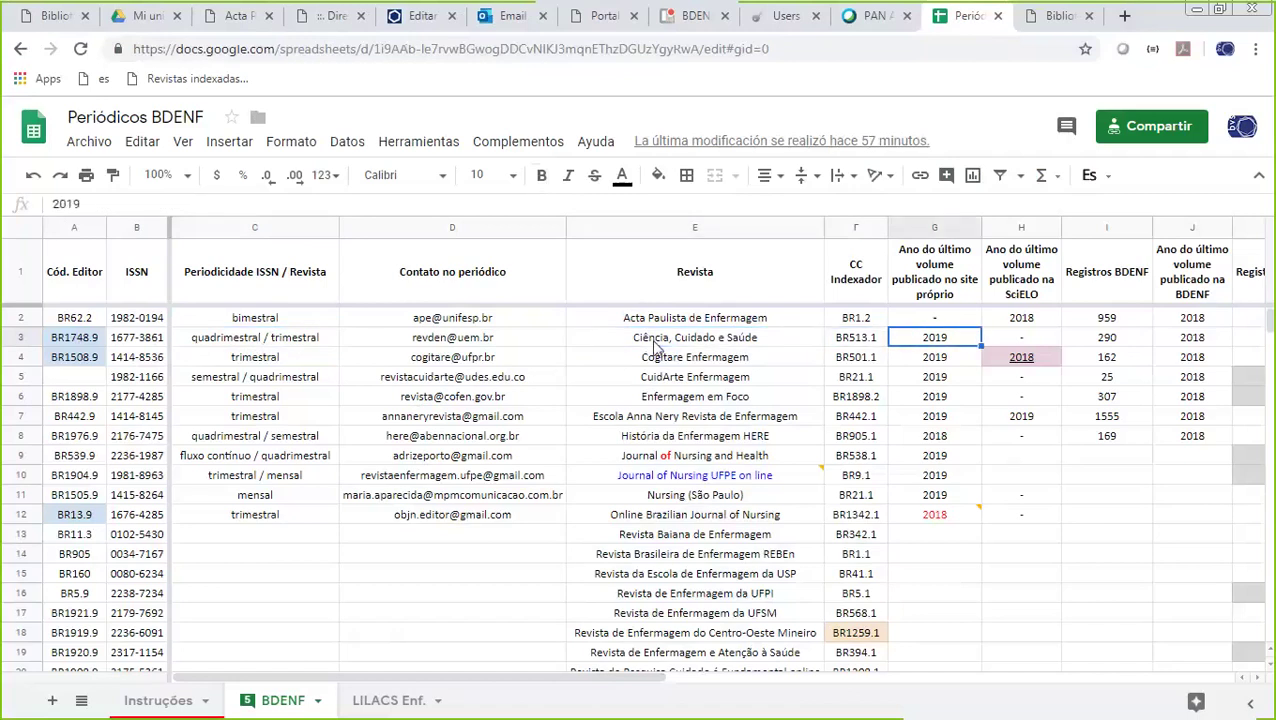
key("Left")
key("Right")
key("Right")
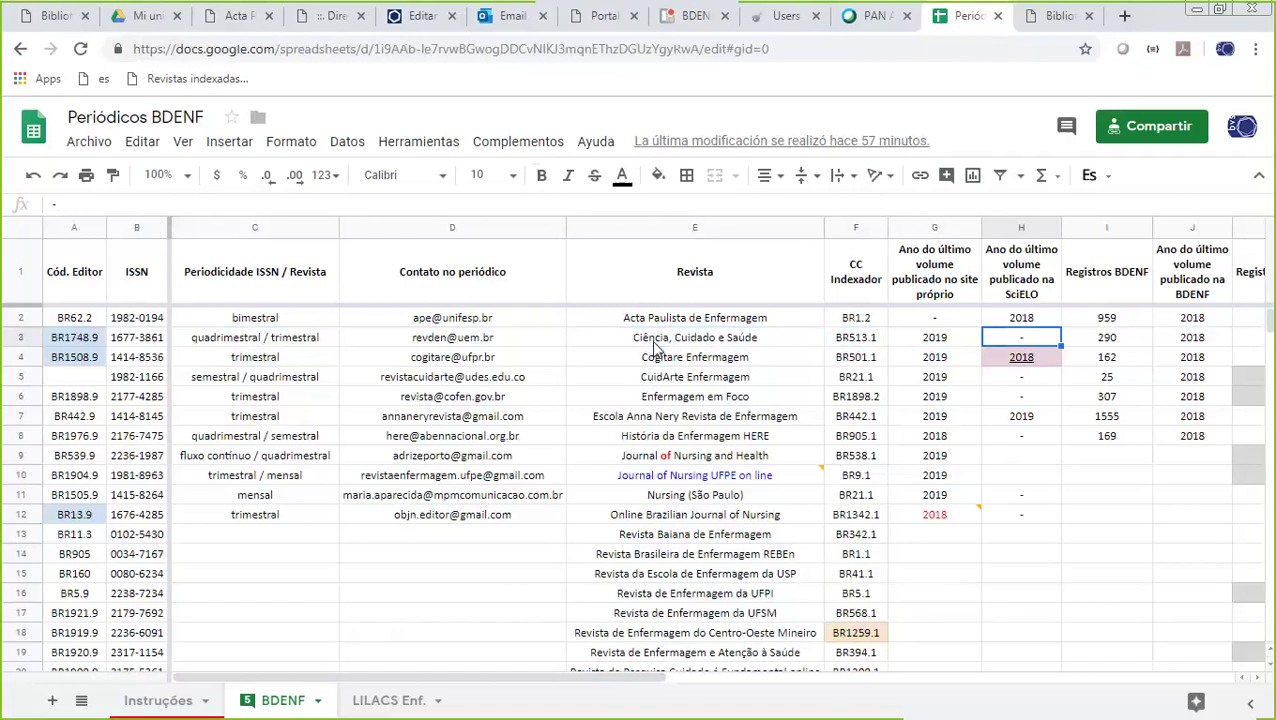
key("Right")
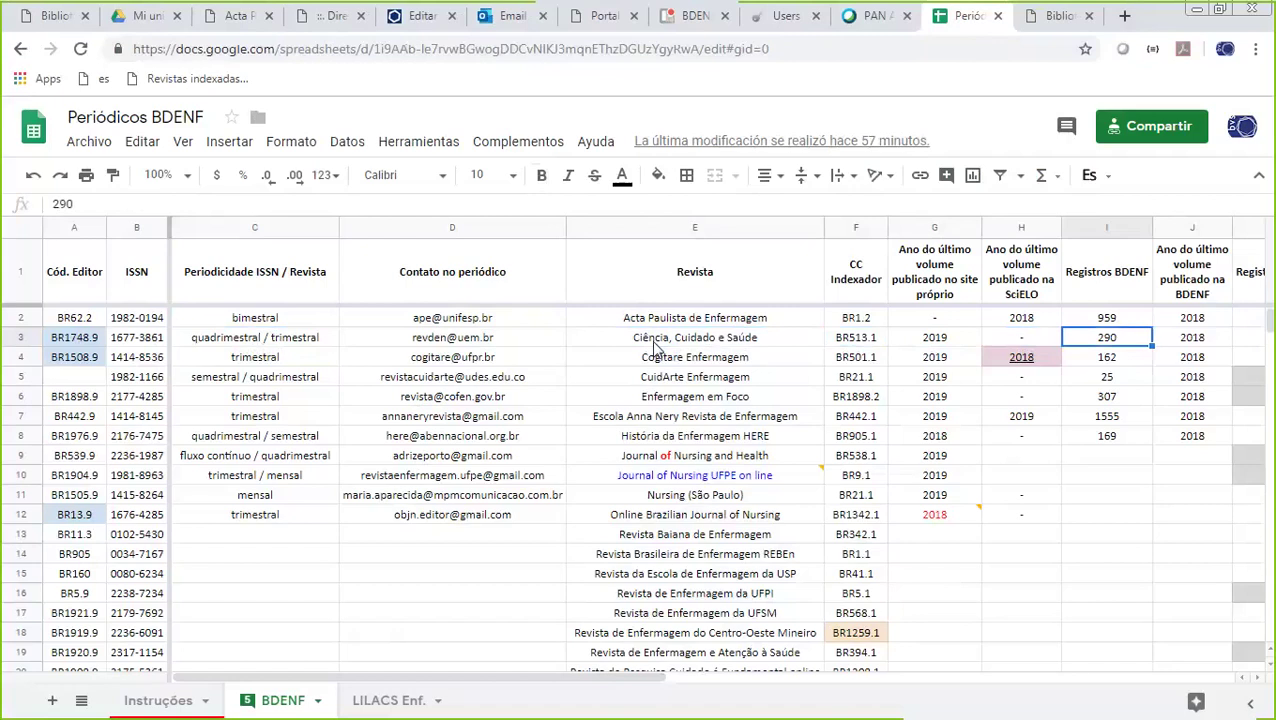
key("Right")
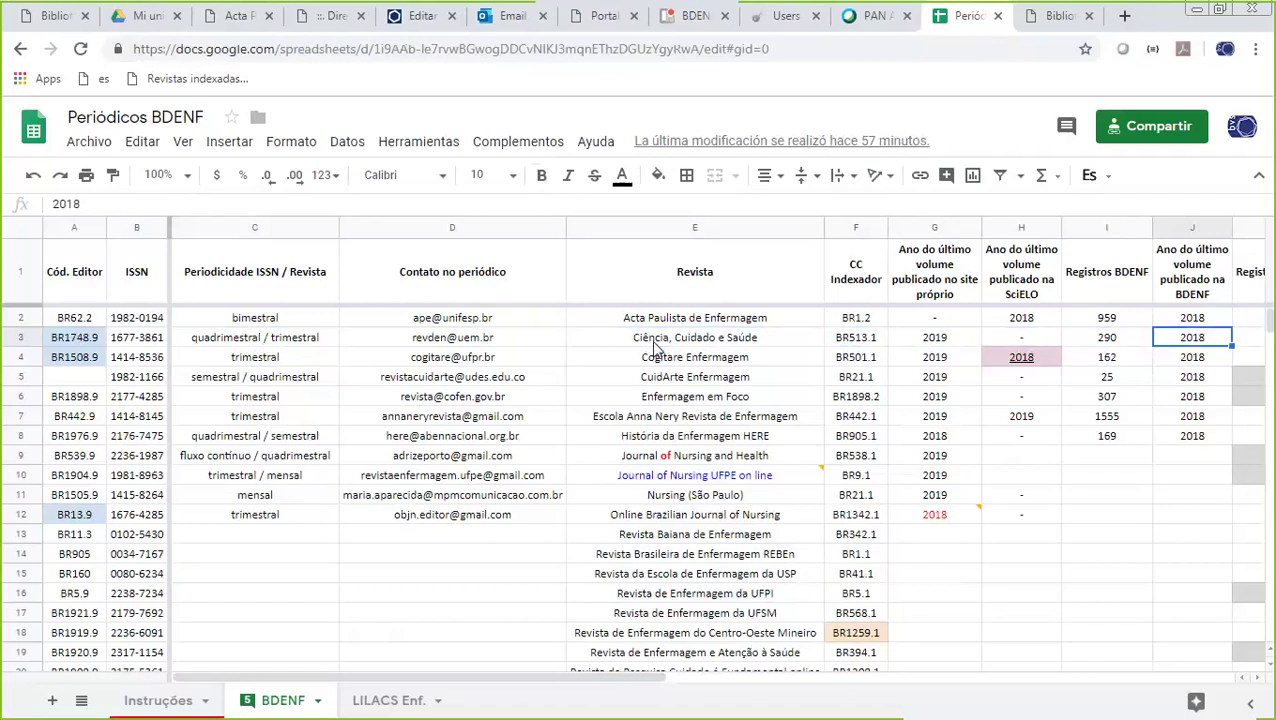
key("Right")
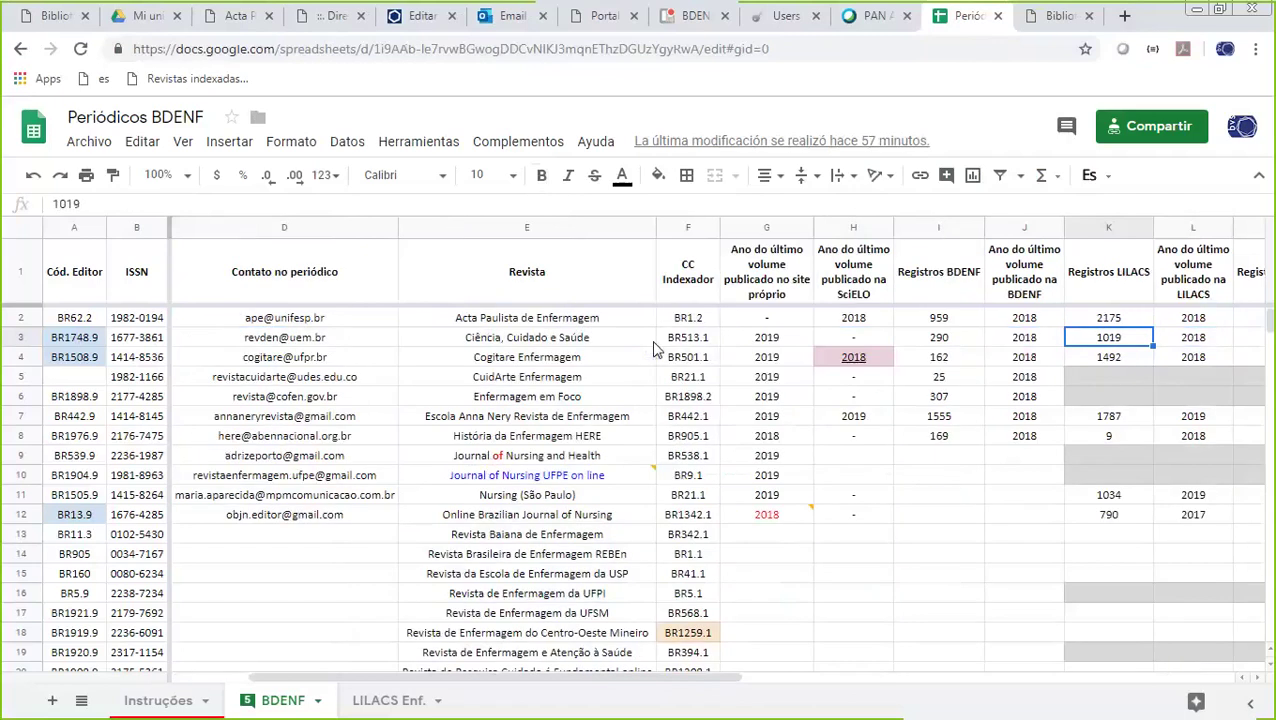
key("Right")
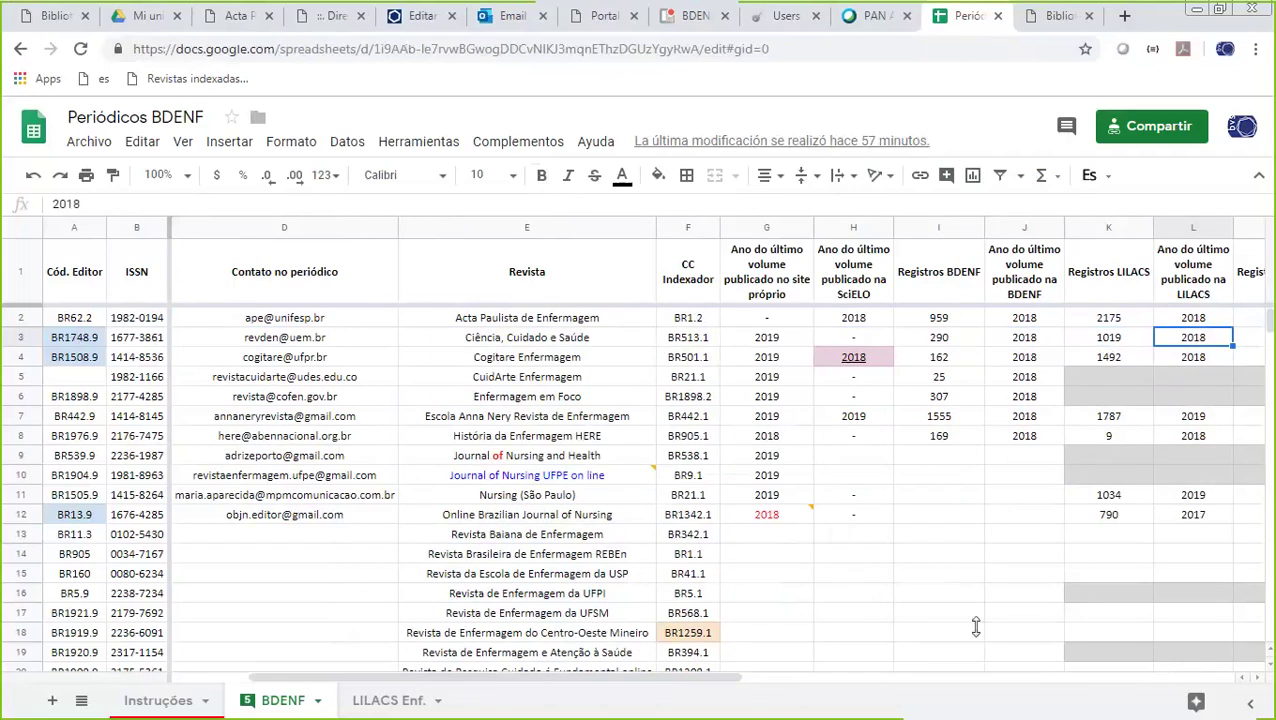
- Compare the BDENF and LILACS column headings and the record counts of Cogitare Enfermagem in both databases
left_click(932, 270)
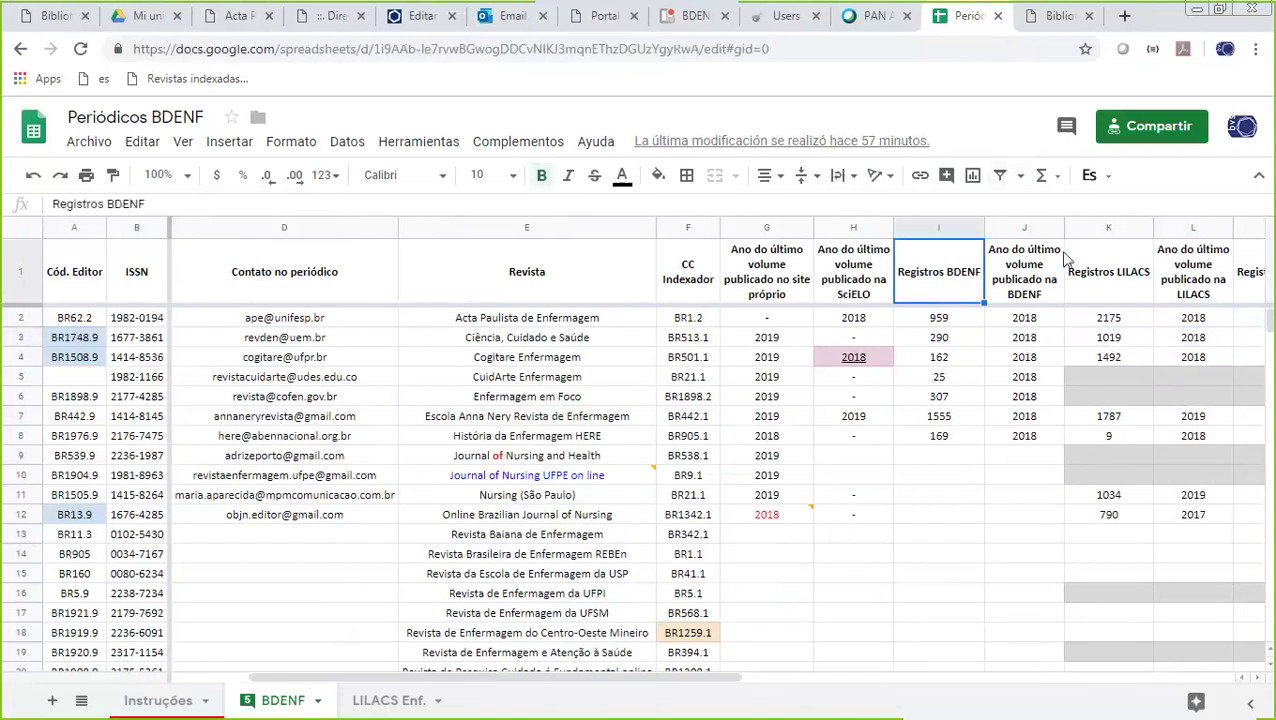
left_click(1203, 270)
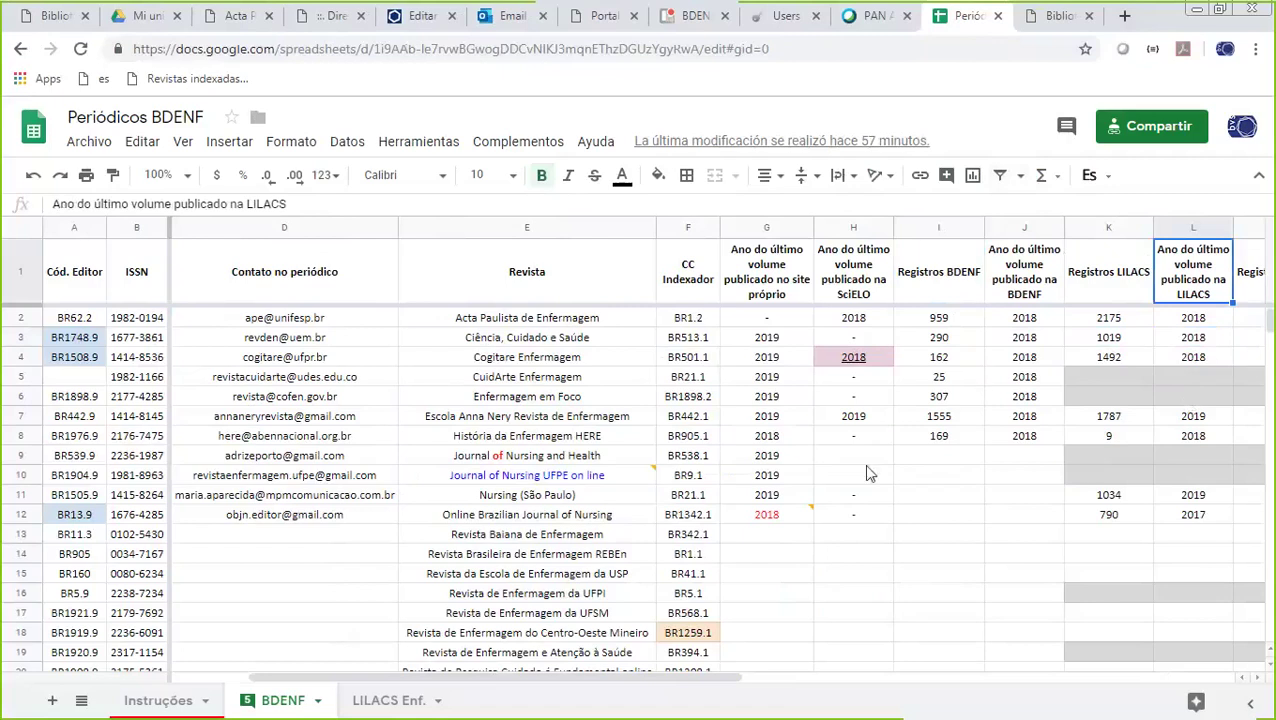
left_click(1130, 358)
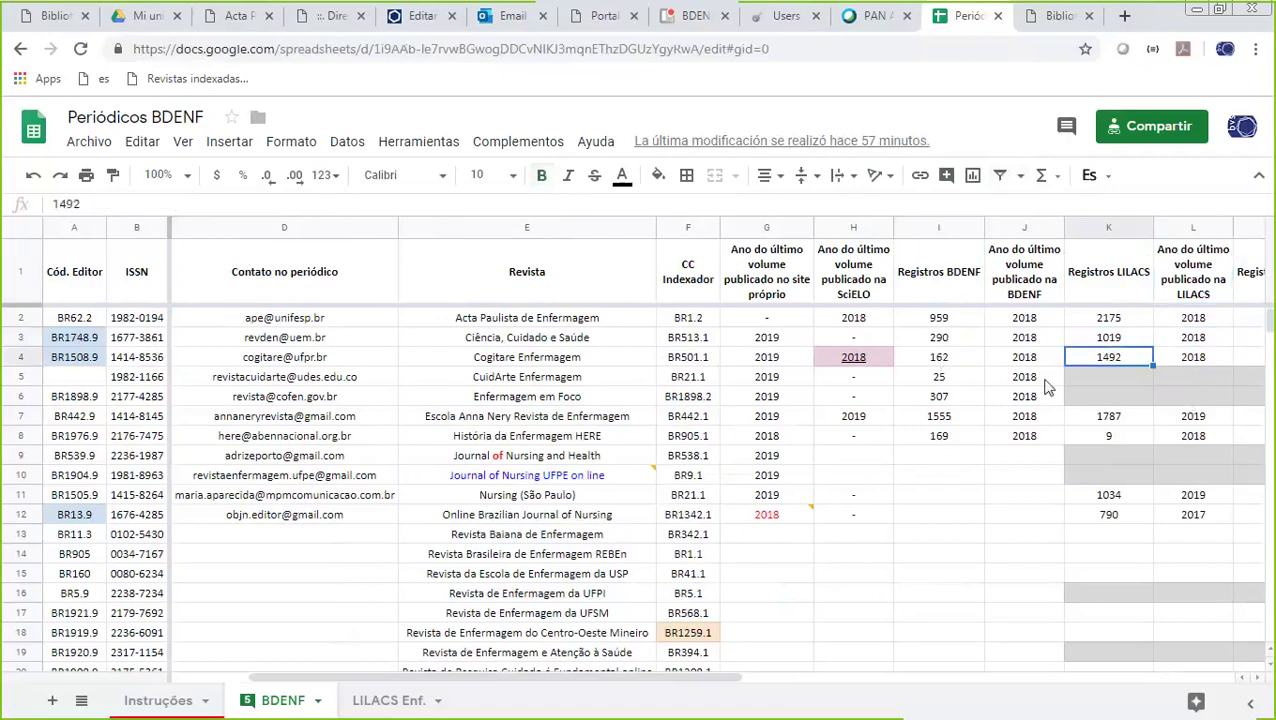
left_click(941, 362)
left_click_drag(943, 367, 1076, 320)
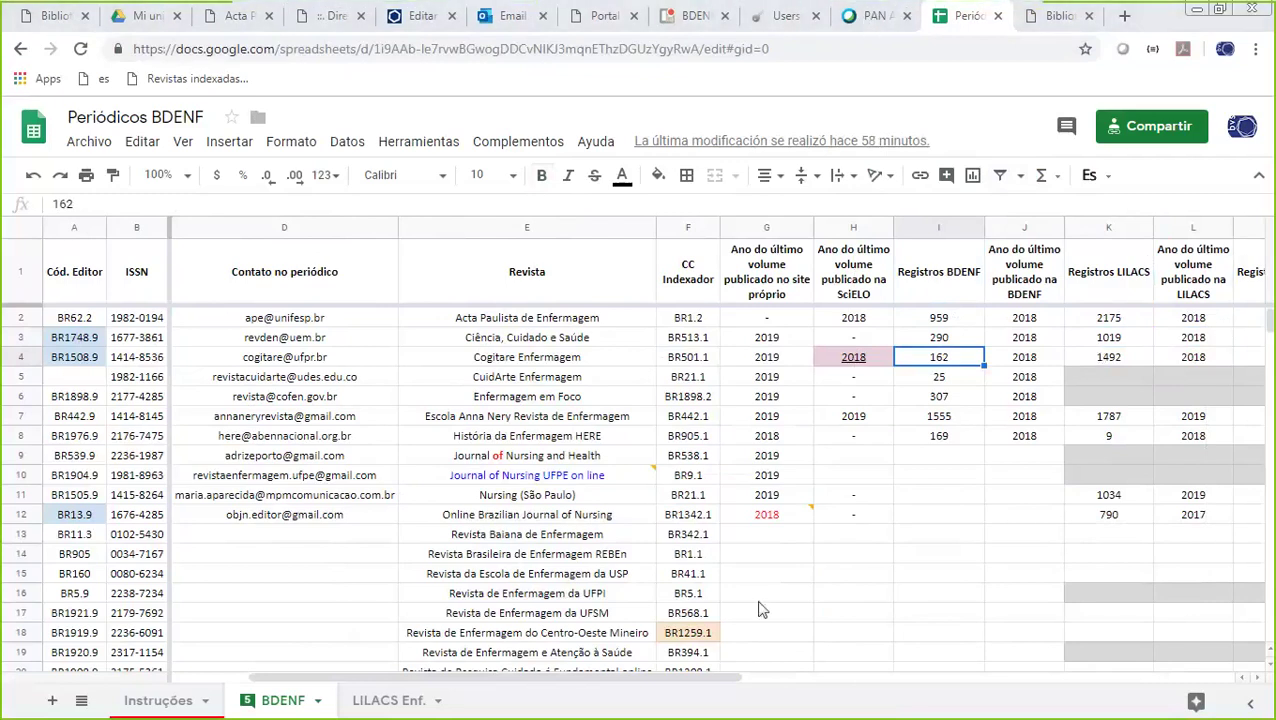
- Read the comment on the last volume year of the Online Brazilian Journal of Nursing, then close it
left_click(775, 520)
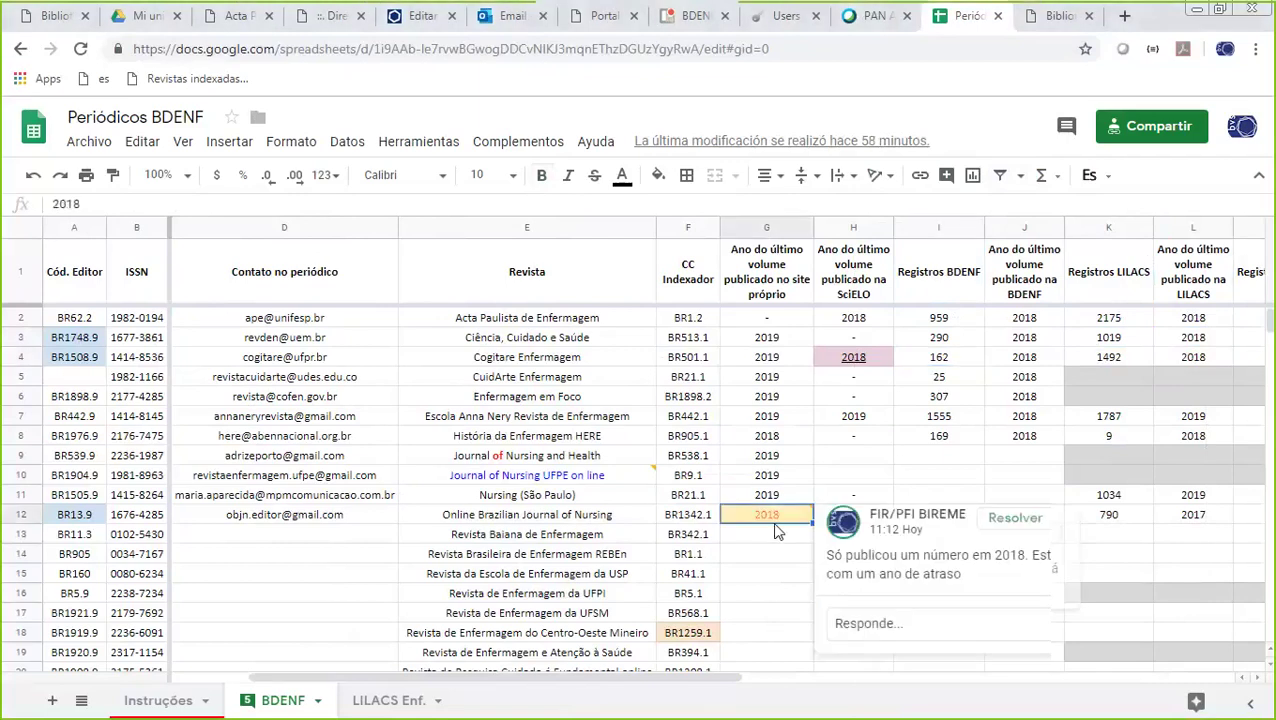
left_click(843, 475)
key("Right")
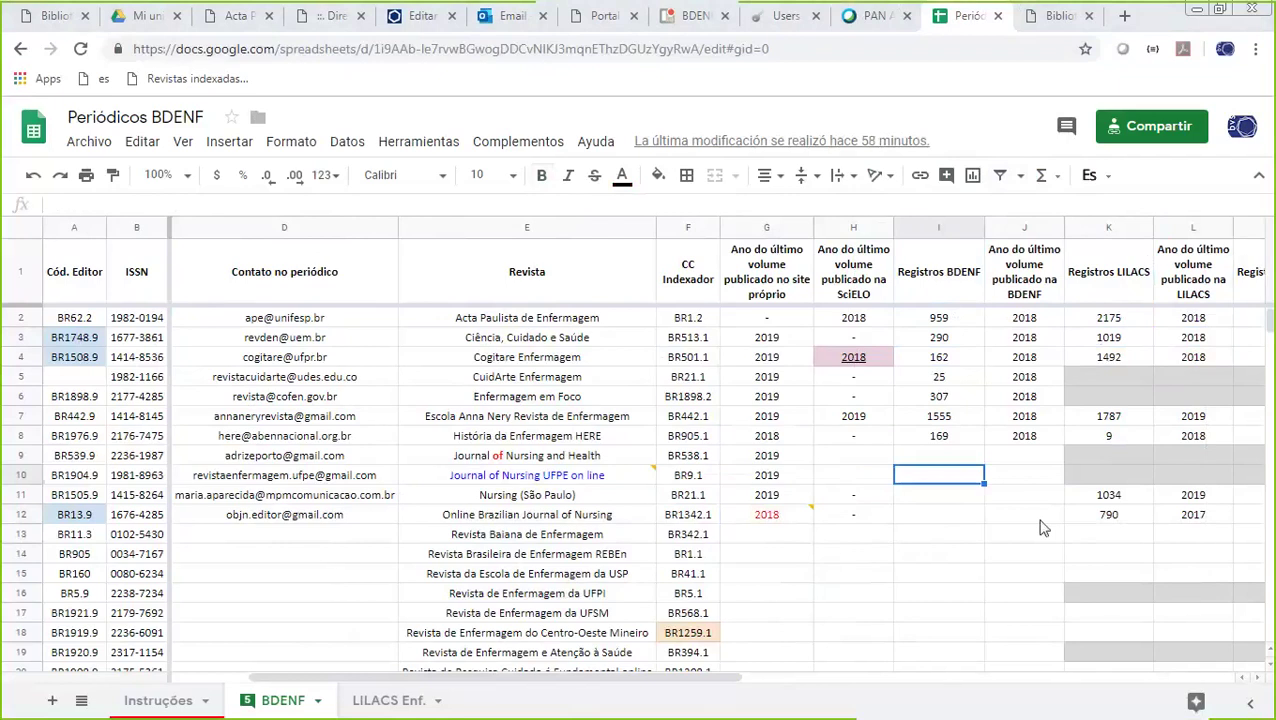
- Check the greyed LILACS cells of CuidArte Enfermagem and the Registros LLXP value of Ciência, Cuidado e Saúde
left_click(1066, 374)
key("Right")
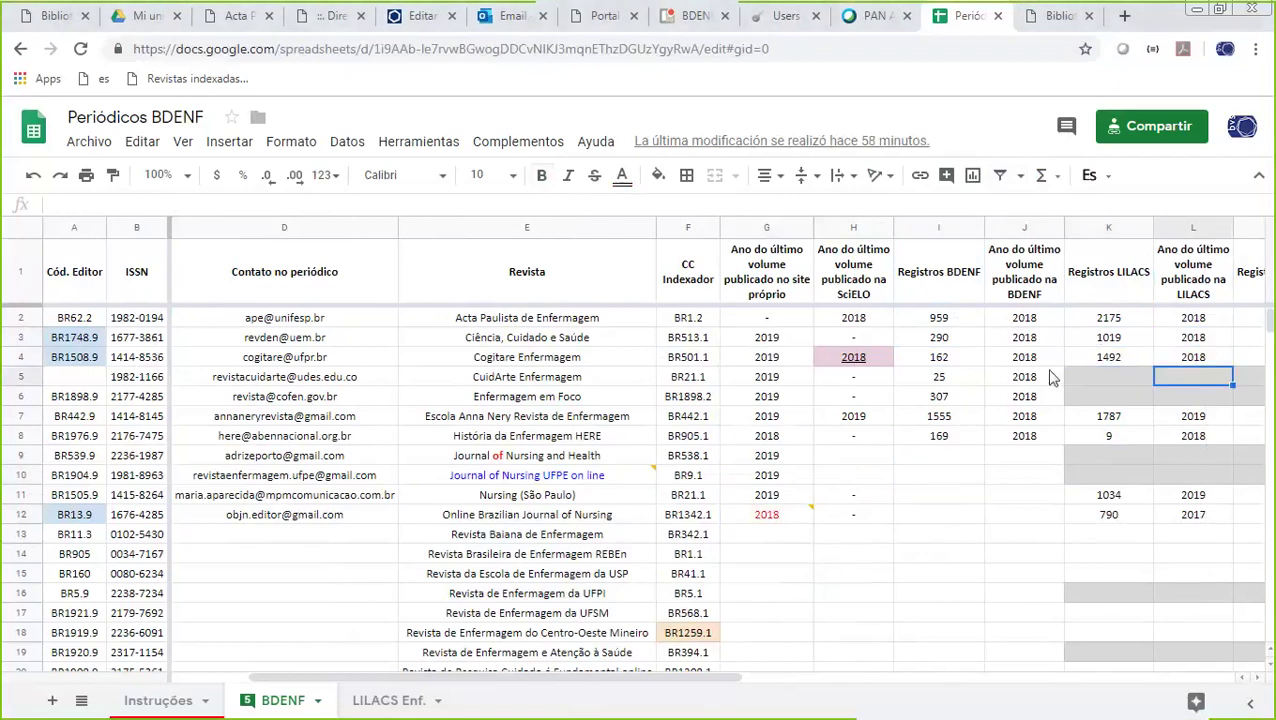
key("Right")
key("Up")
key("Up")
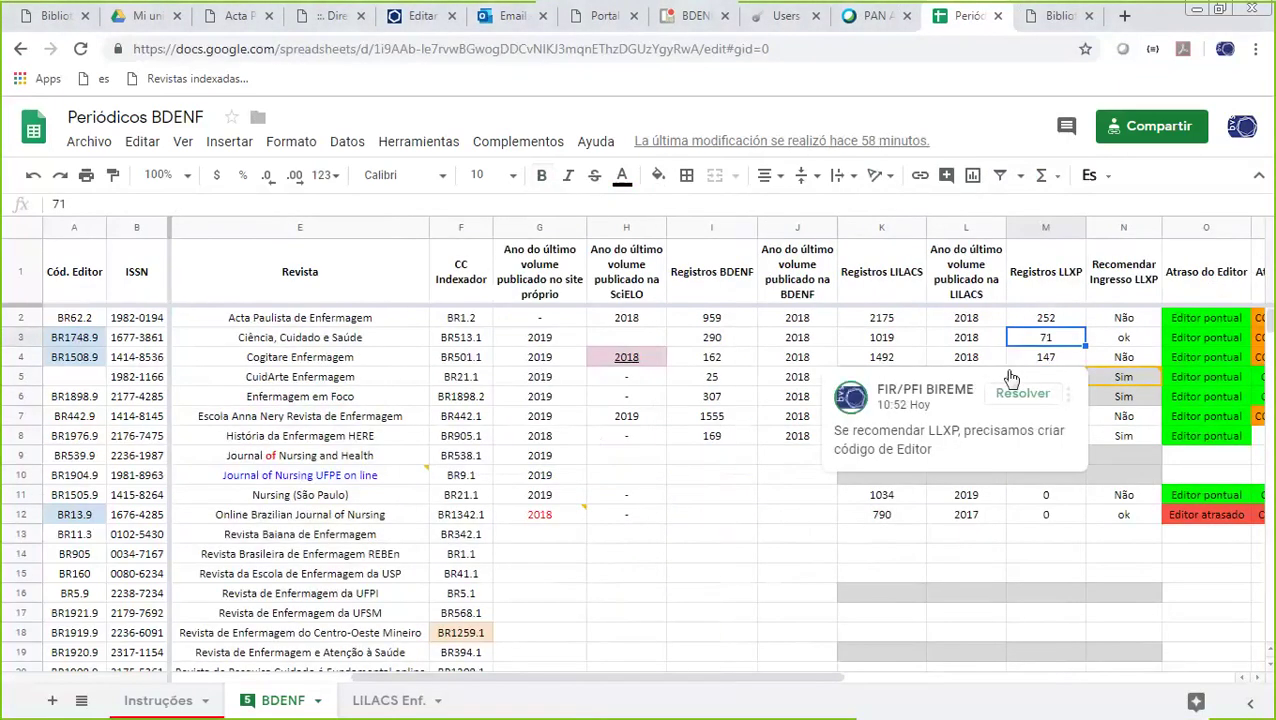
- Review the Recomendar Ingresso LLXP values for the journals in rows 3 to 8
left_click(1133, 339)
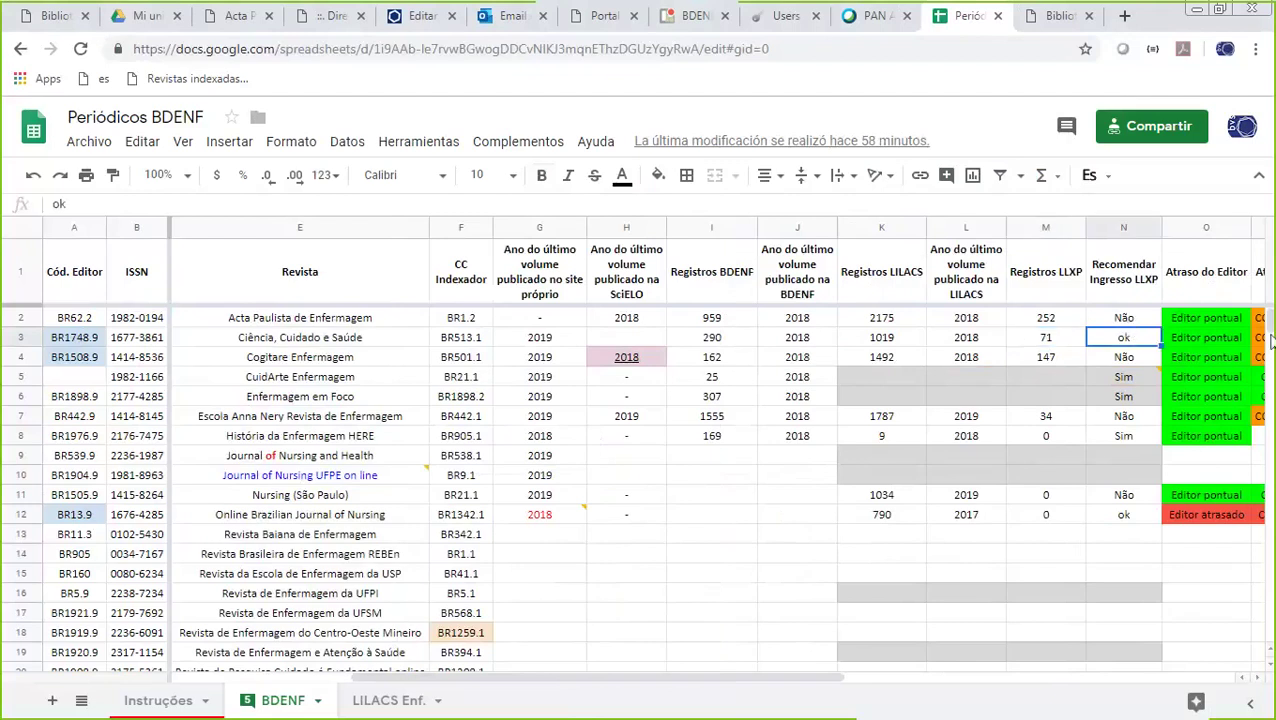
key("Down")
key("Down")
key("Down")
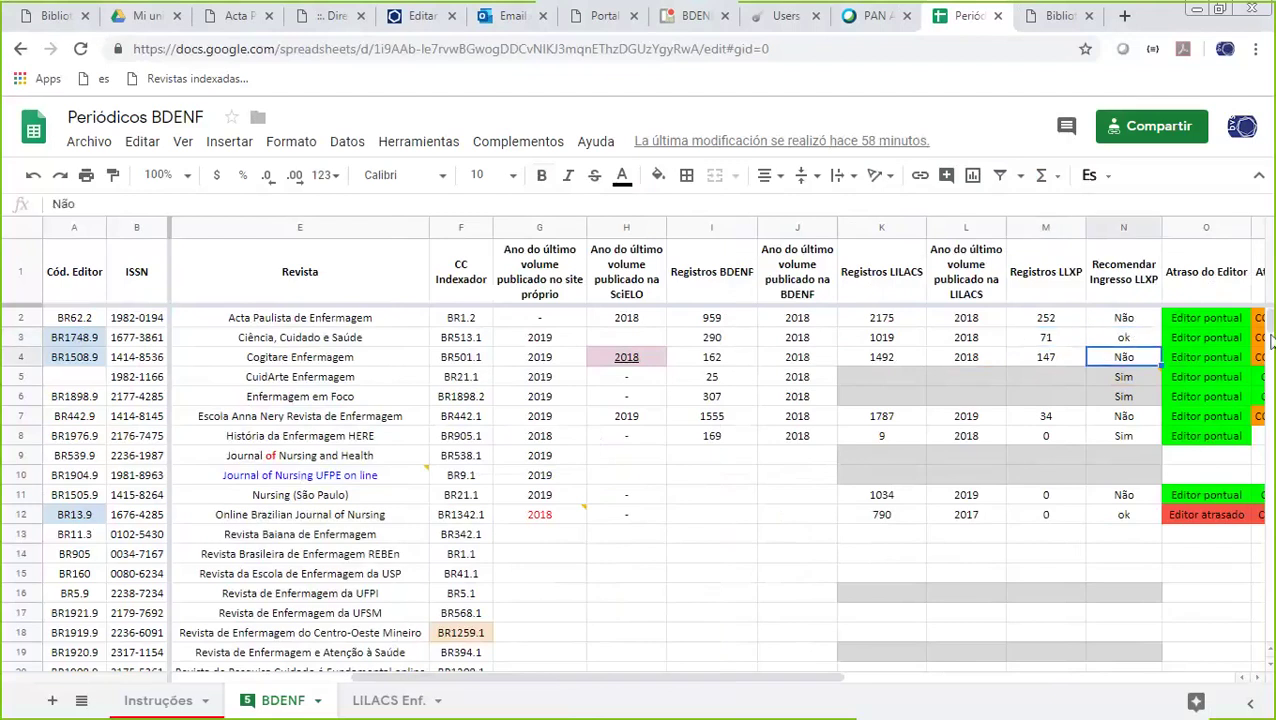
key("Down")
key("Down")
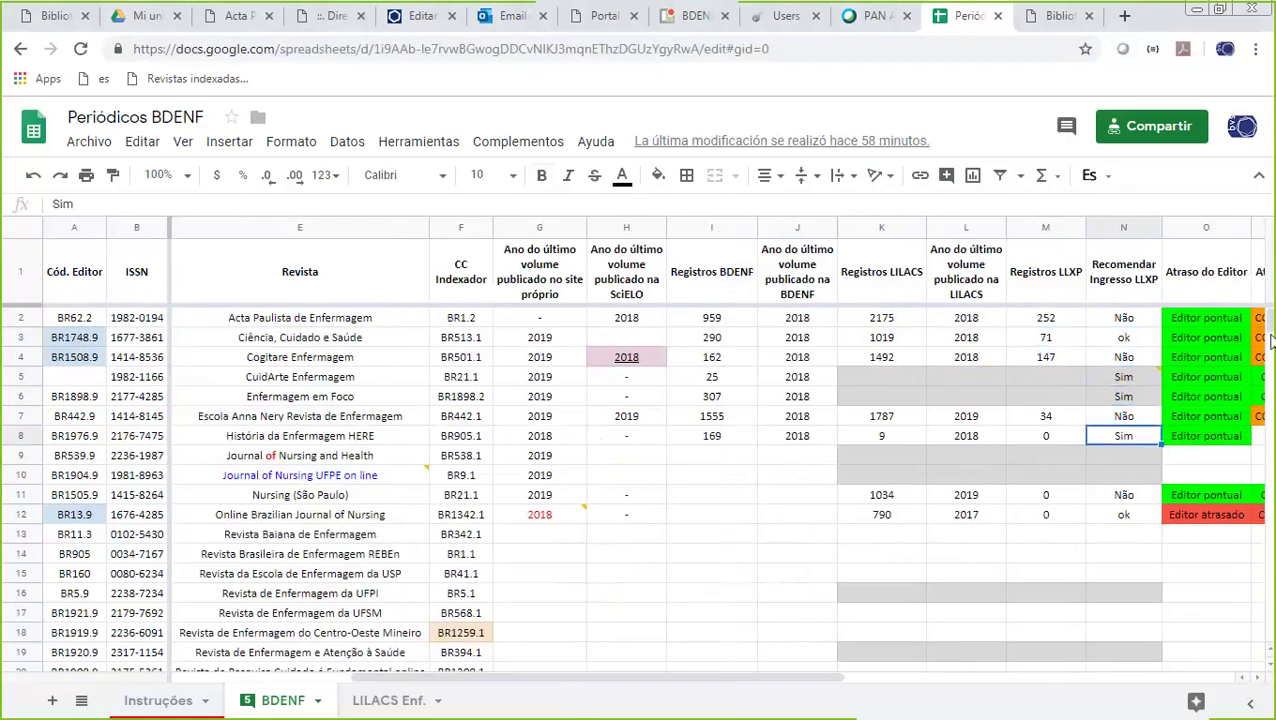
key("Up")
key("Up")
key("Up")
- Examine the Atraso do Editor status of CuidArte Enfermagem and the Atraso do CC statuses in rows 2 to 8
key("Right")
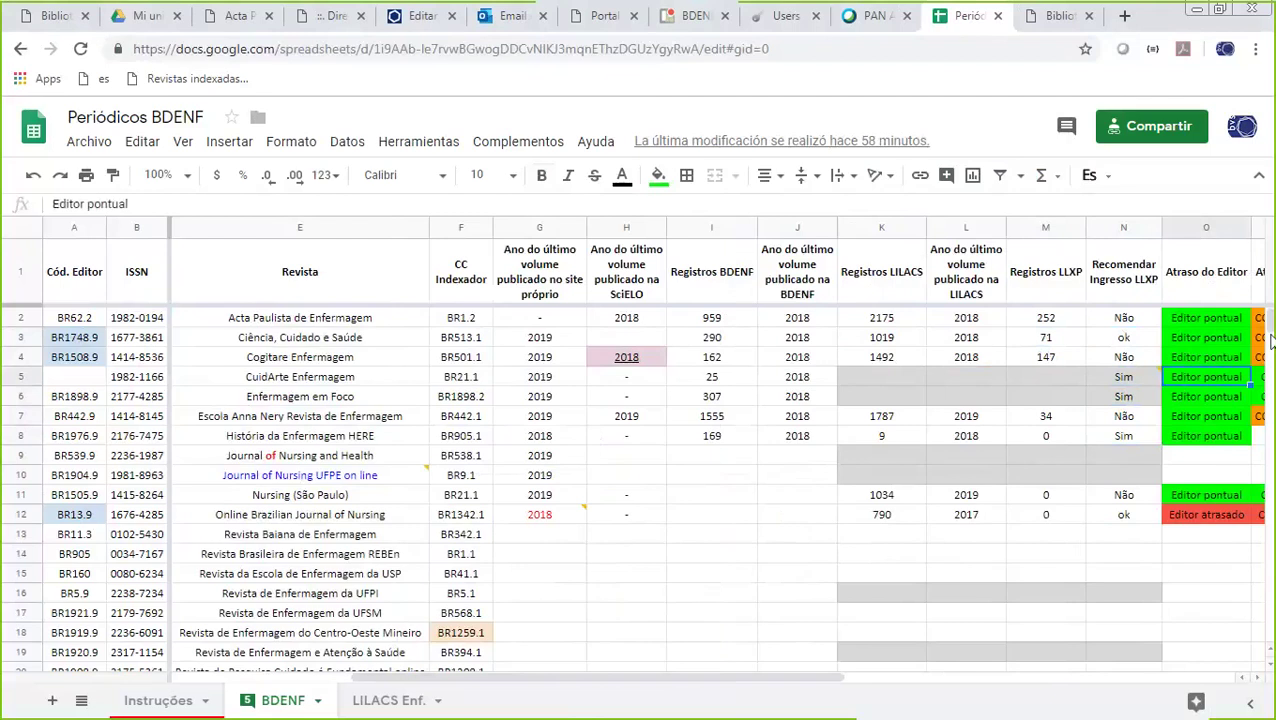
scroll(1270, 340, "right", 2)
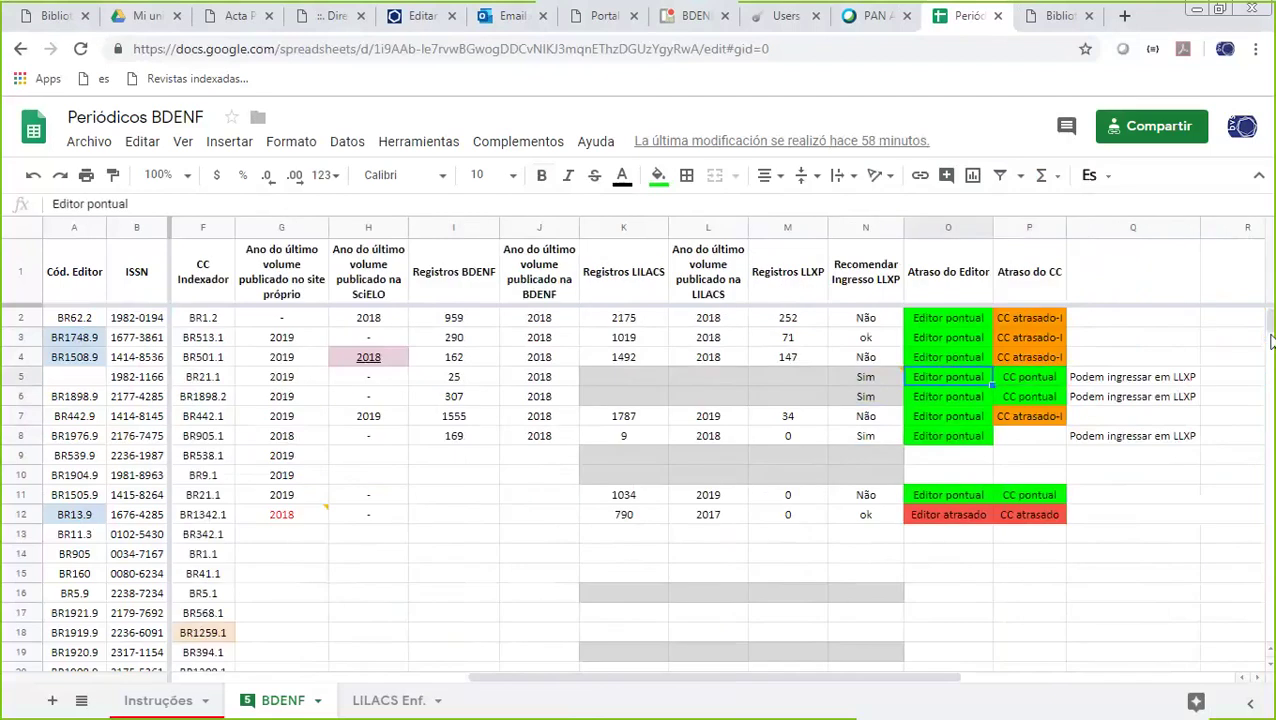
key("Right")
key("Up")
key("Up")
key("Up")
key("Down")
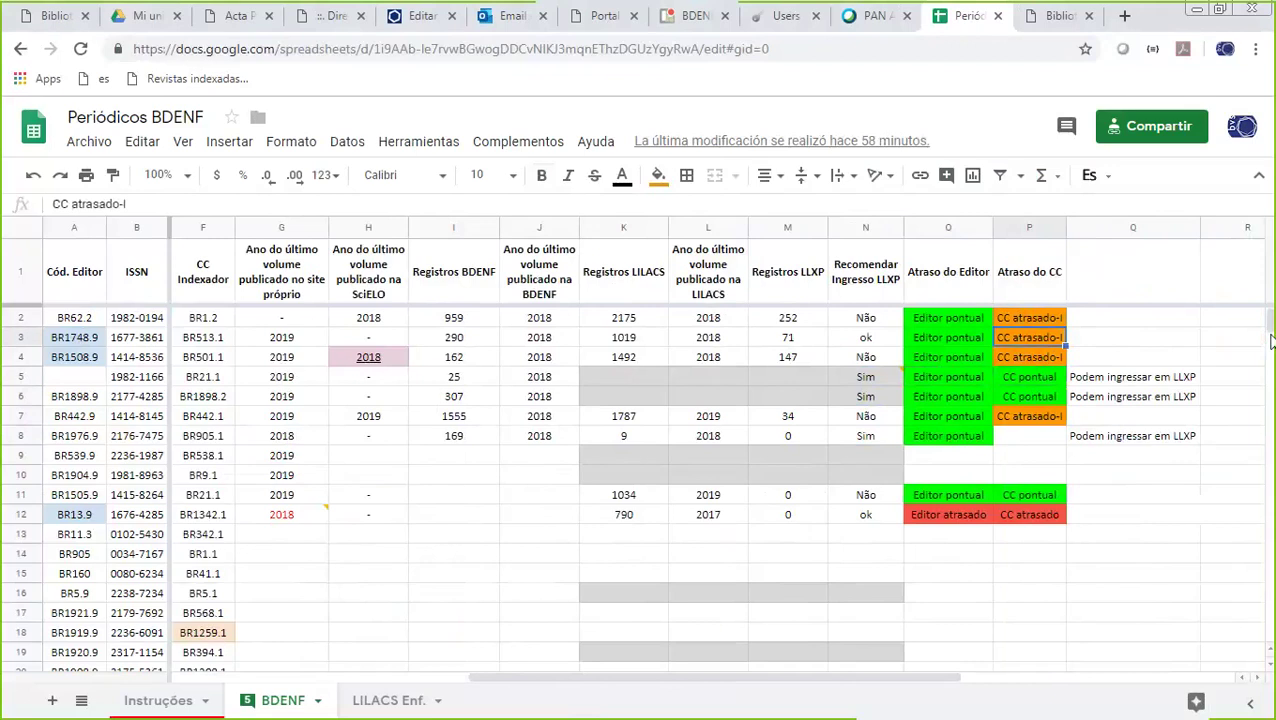
key("Down")
key("Down")
key("Down")
key("Down")
key("Down")
key("Up")
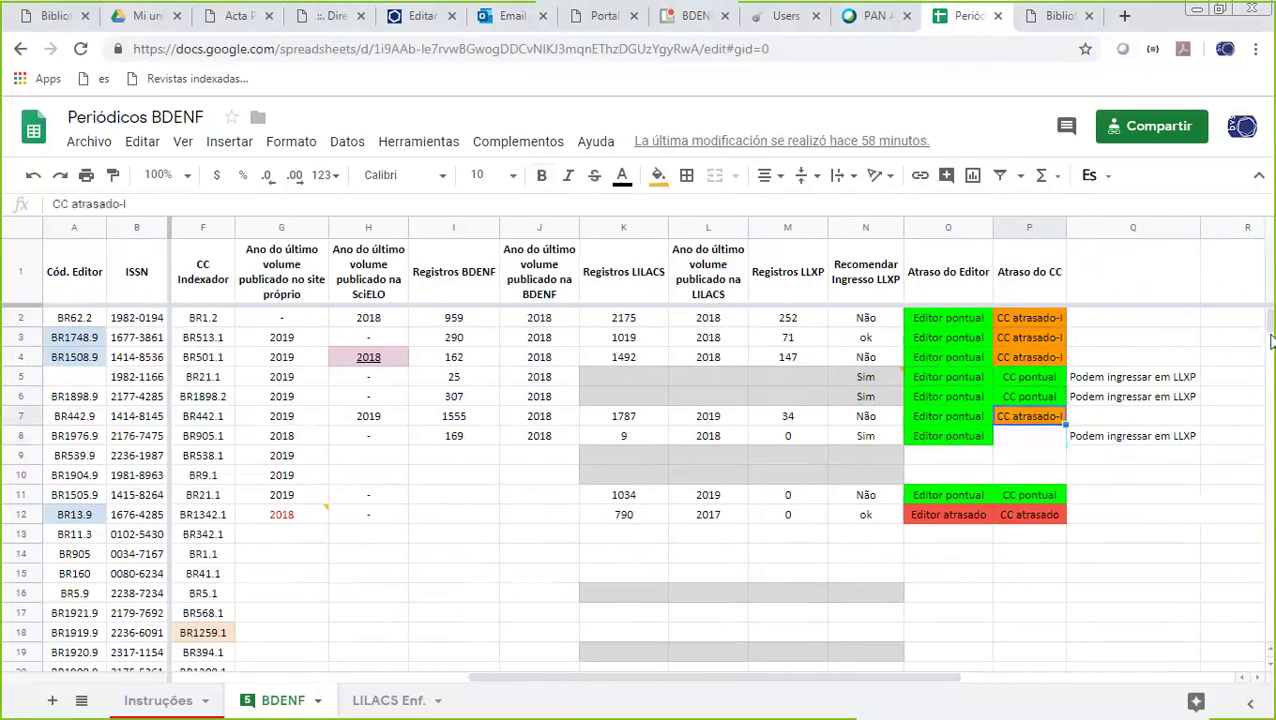
- Check the LLXP entry notes beside the Atraso do CC column in rows 5 to 8
key("Right")
key("Up")
key("Up")
key("Down")
key("Down")
key("Down")
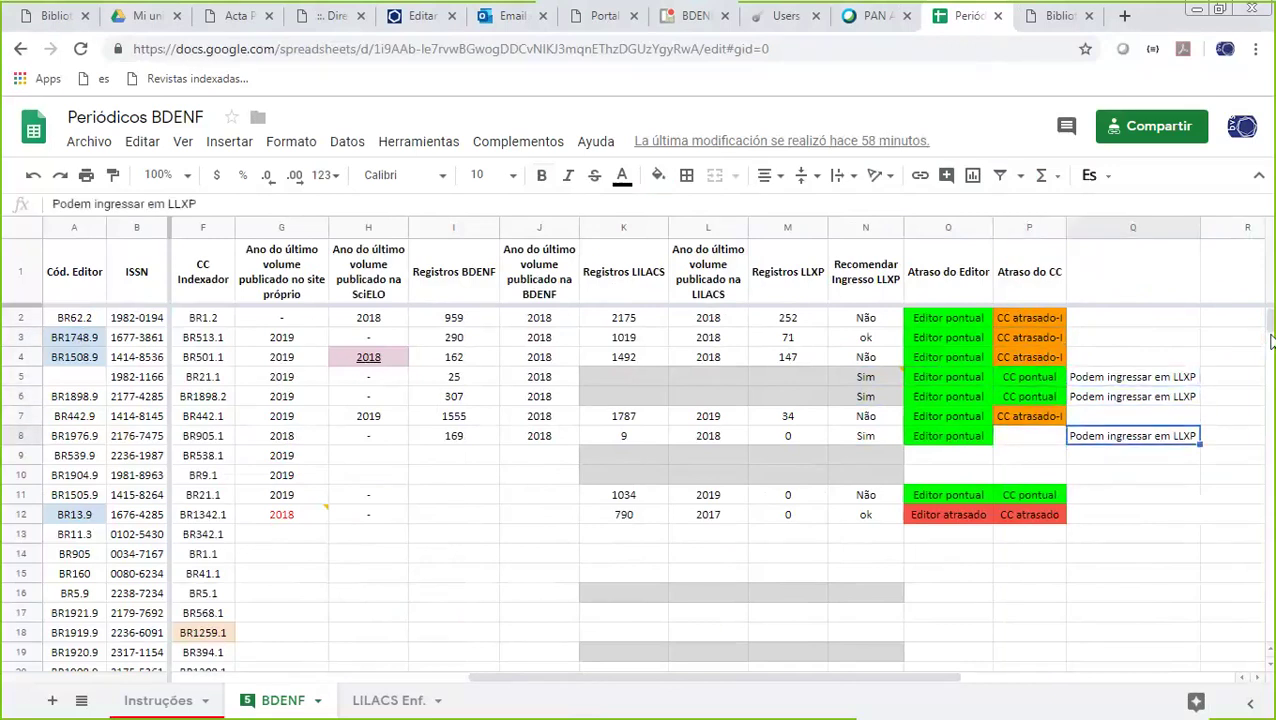
- Check the editor delay status of the Online Brazilian Journal of Nursing and go back to its editor code
left_click(958, 516)
key("Left")
key("Home")
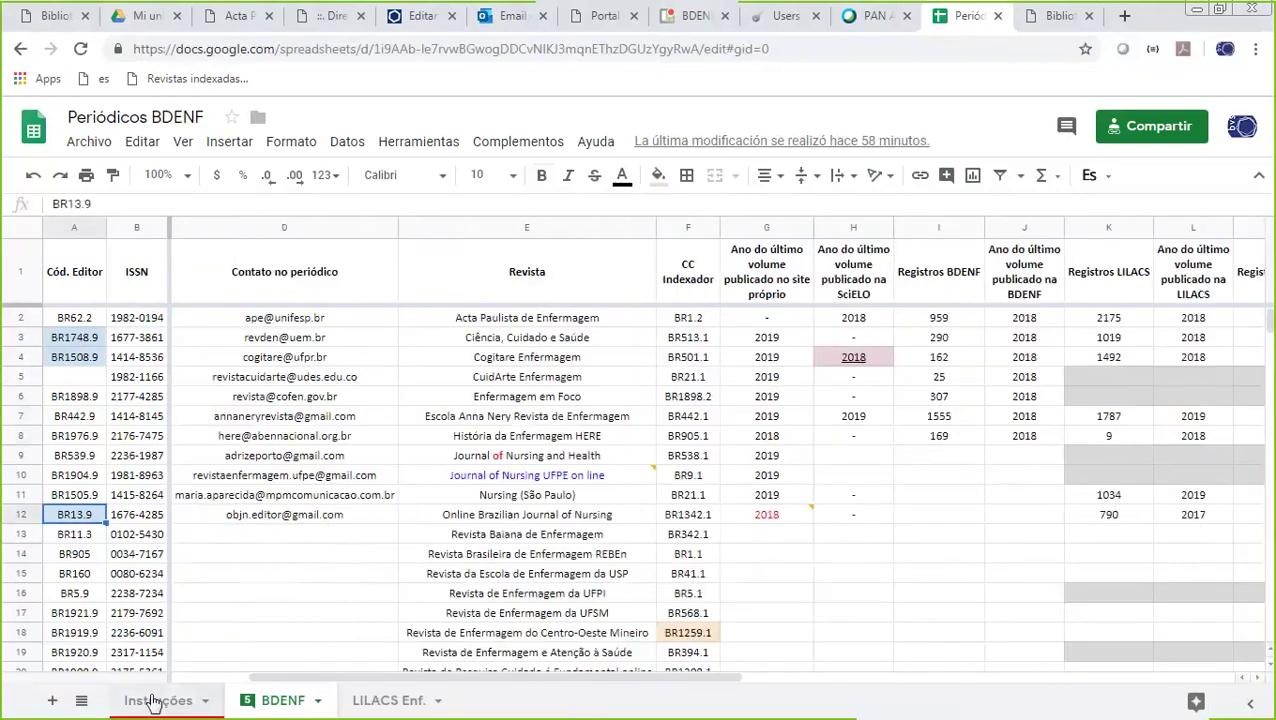
- Review the full list of journal titles on the LILACS Enf. sheet
left_click(378, 705)
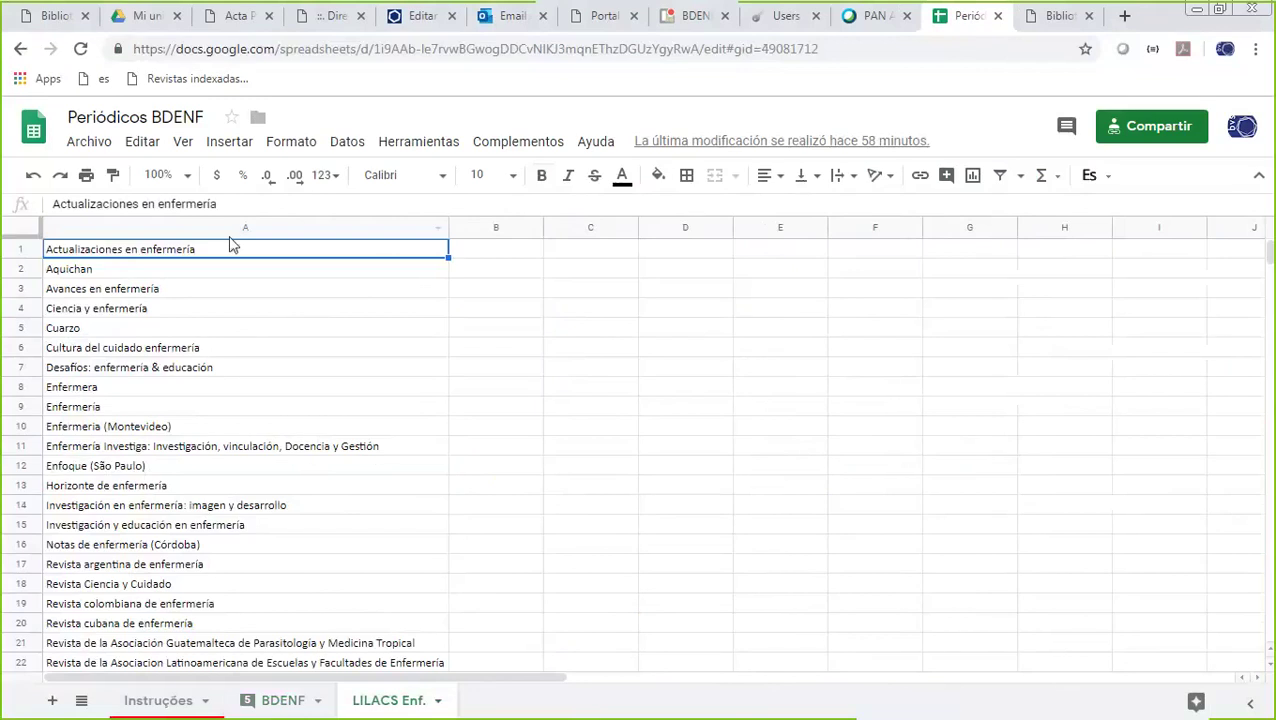
scroll(300, 664, "down", 3)
scroll(300, 666, "down", 3)
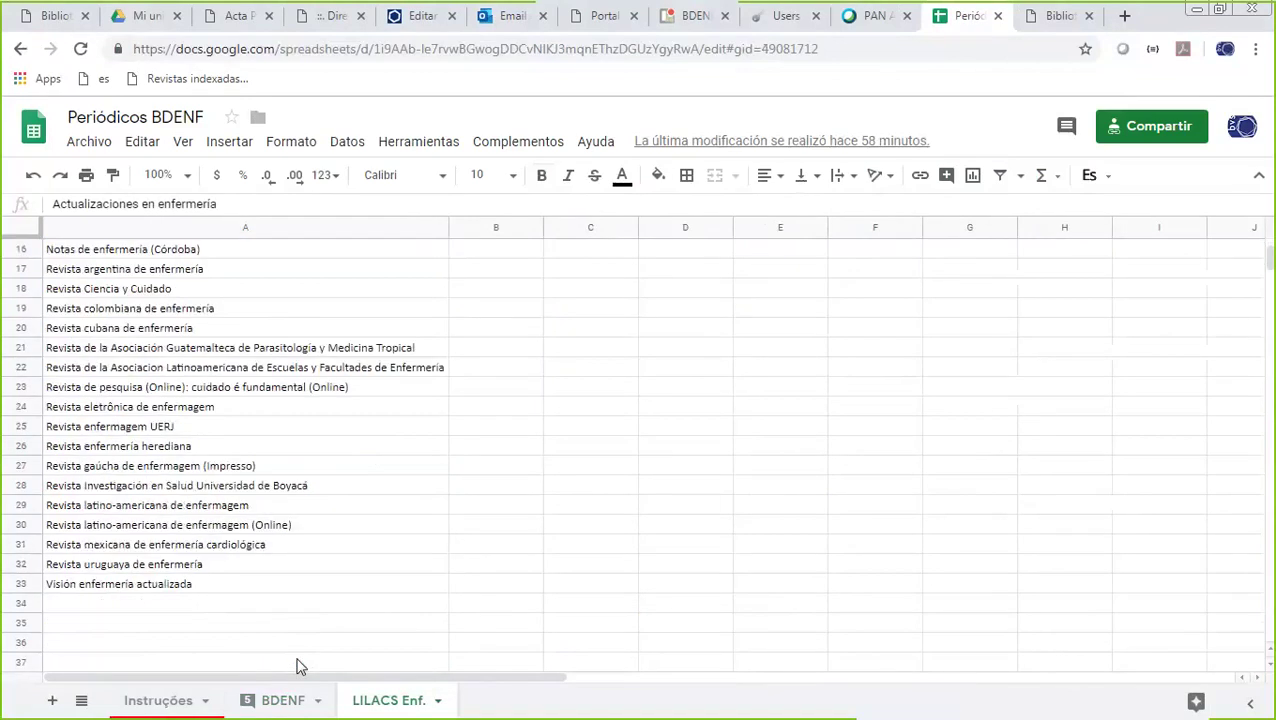
scroll(300, 665, "up", 6)
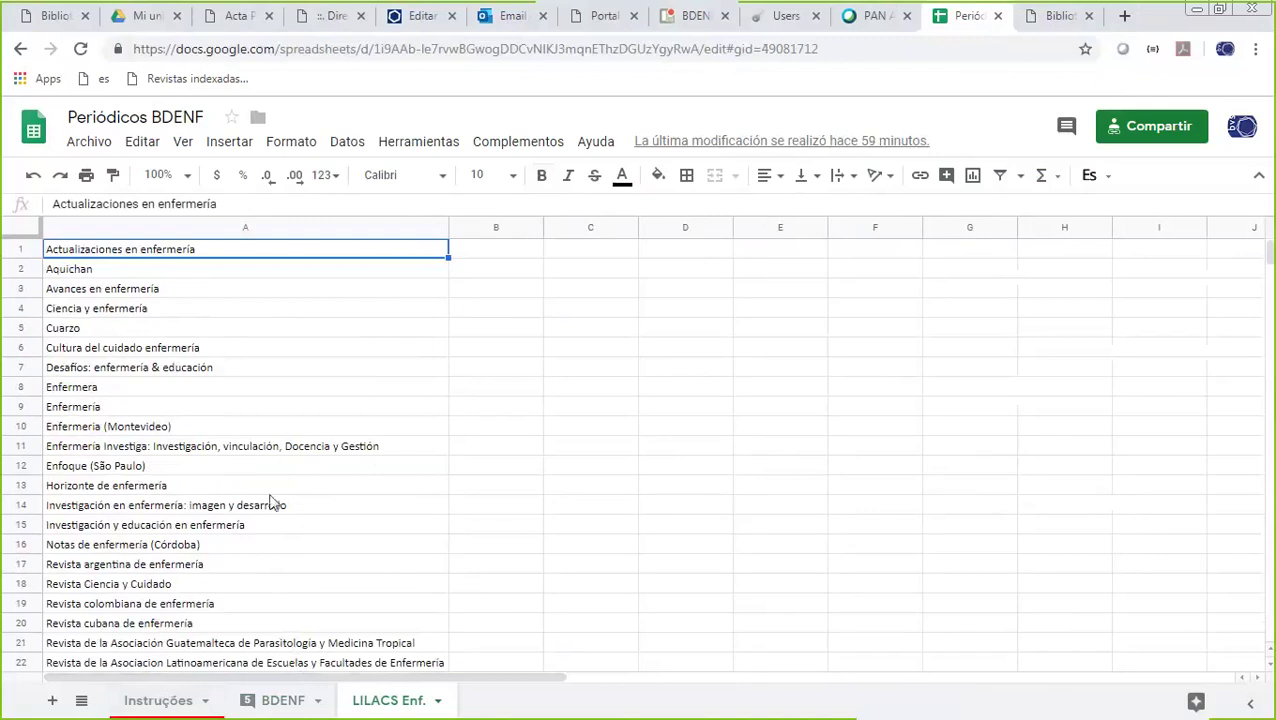
- On the Instruções sheet, change the Cód. Editor description to "Tem usuário no BIREME Accounts (LILACS-Express)"
left_click(158, 701)
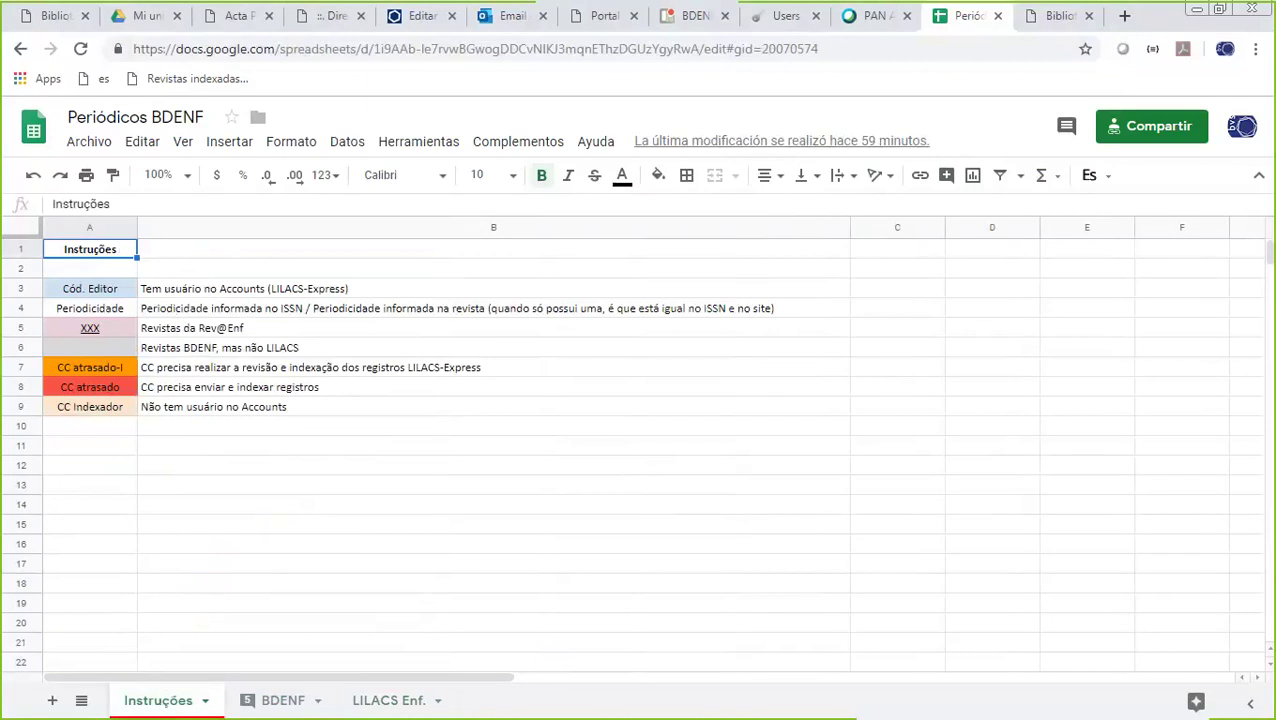
left_click(68, 290)
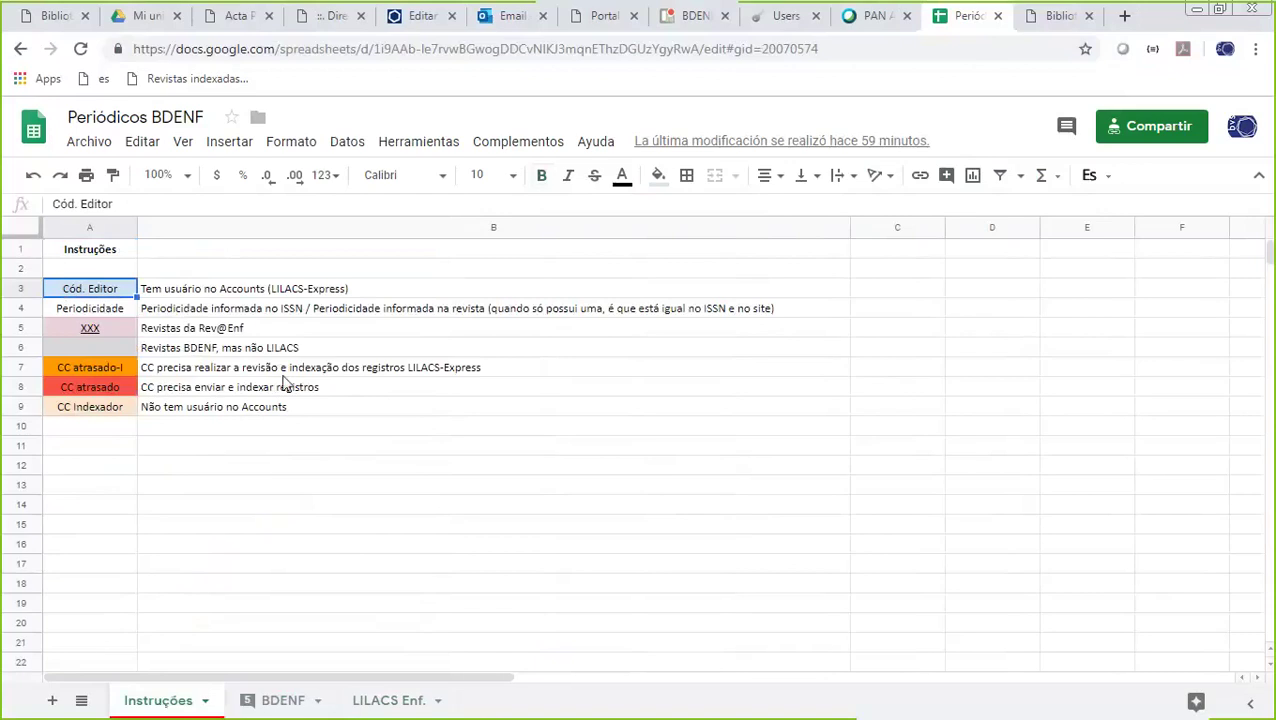
left_click(208, 305)
left_click(214, 297)
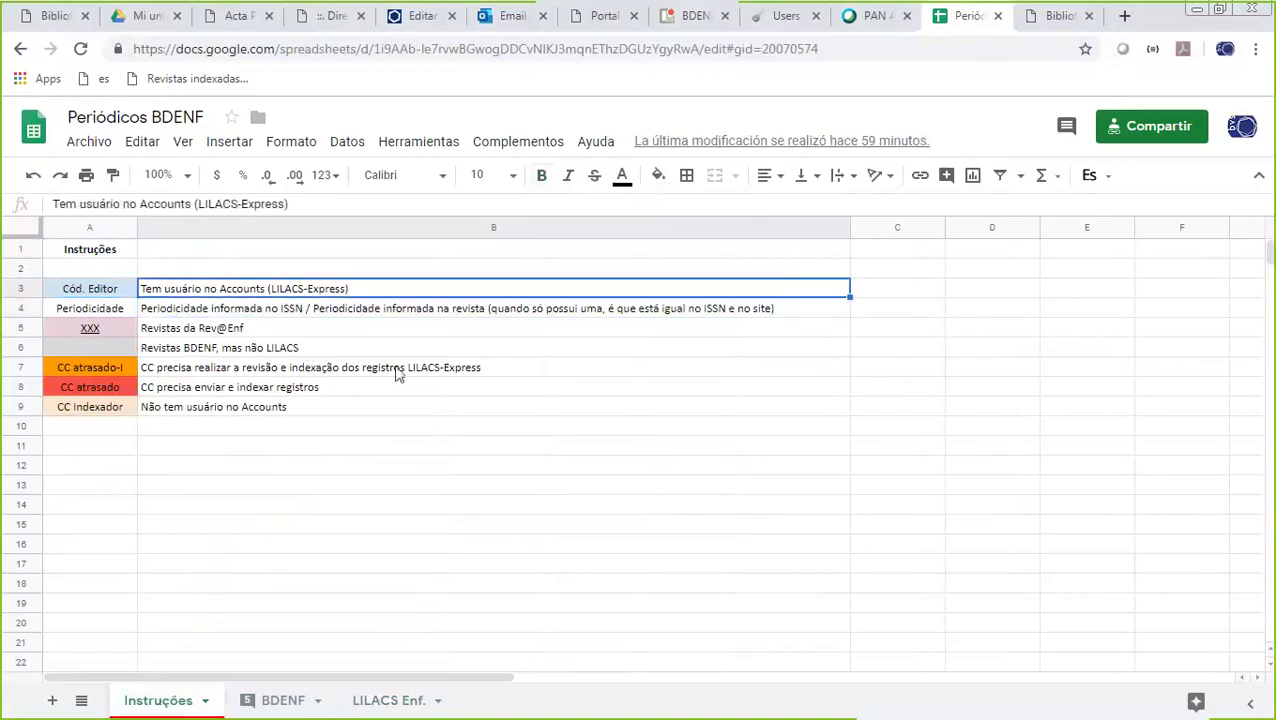
left_click(141, 205)
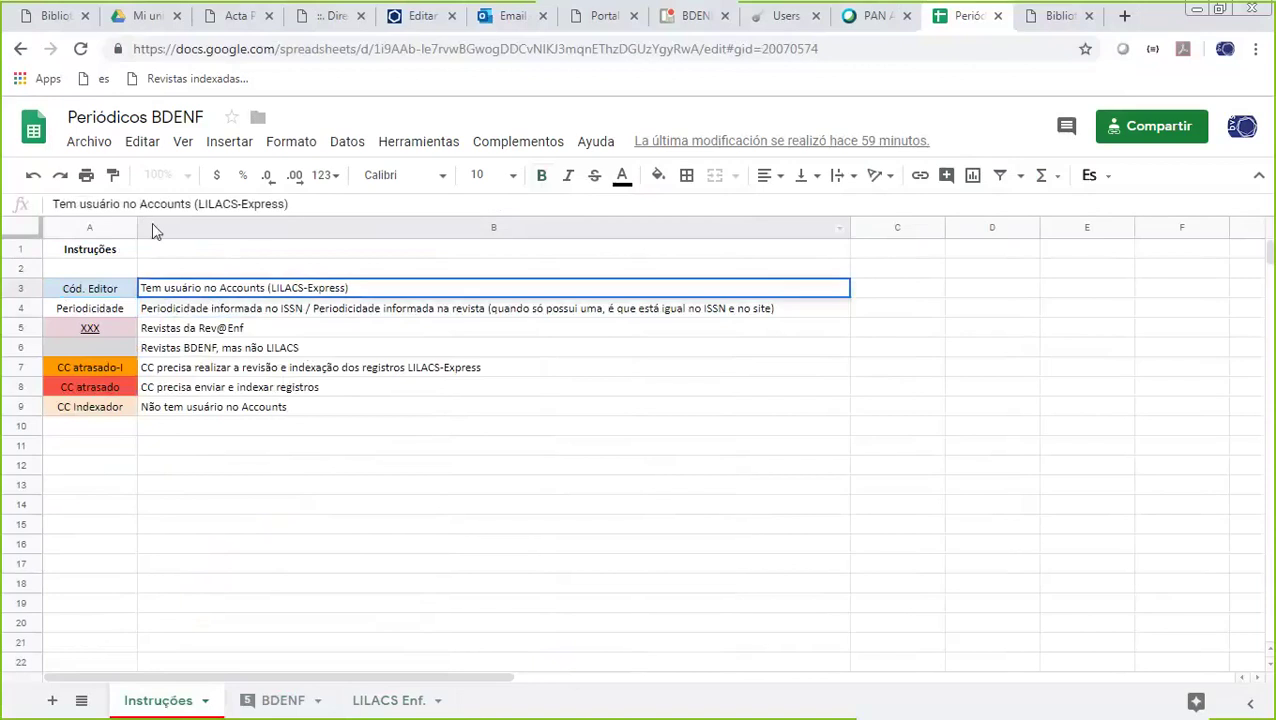
type("BIREME")
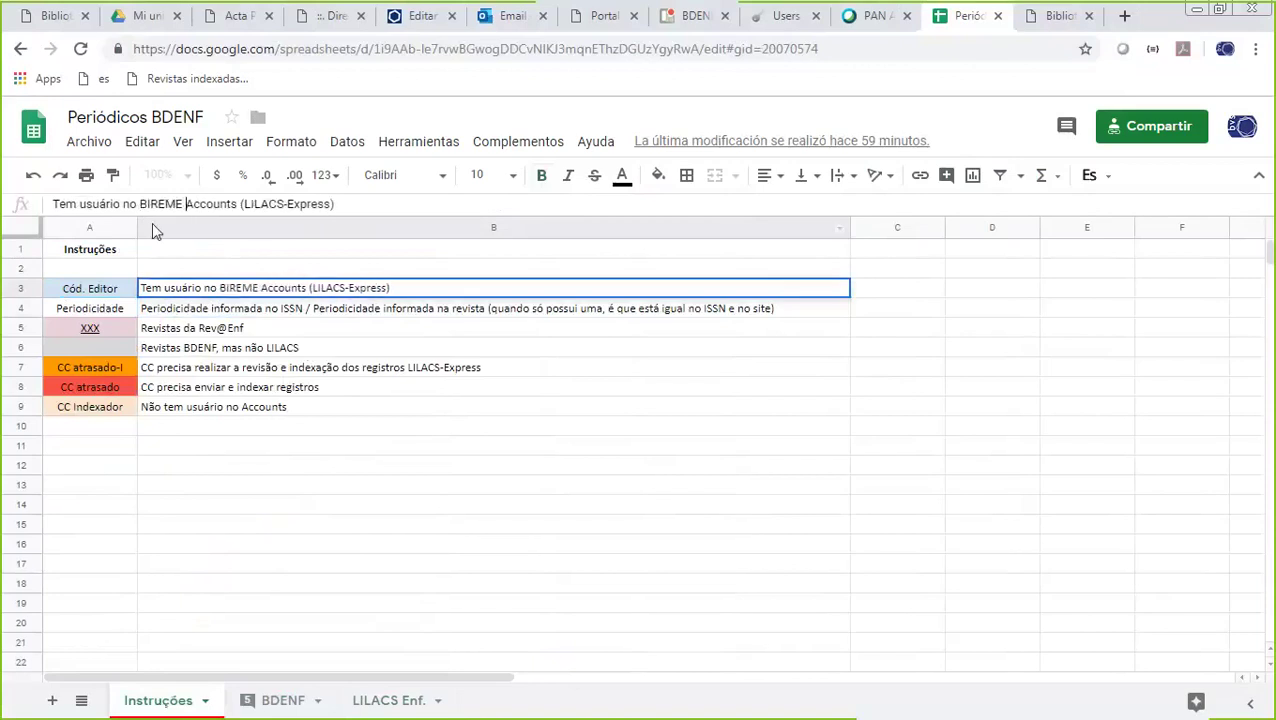
left_click(265, 390)
- Examine the Instruções legend entries from Periodicidade to CC Indexador, including the colour codes for Rev@Enf journals, non-LILACS journals and delayed centres
left_click(75, 314)
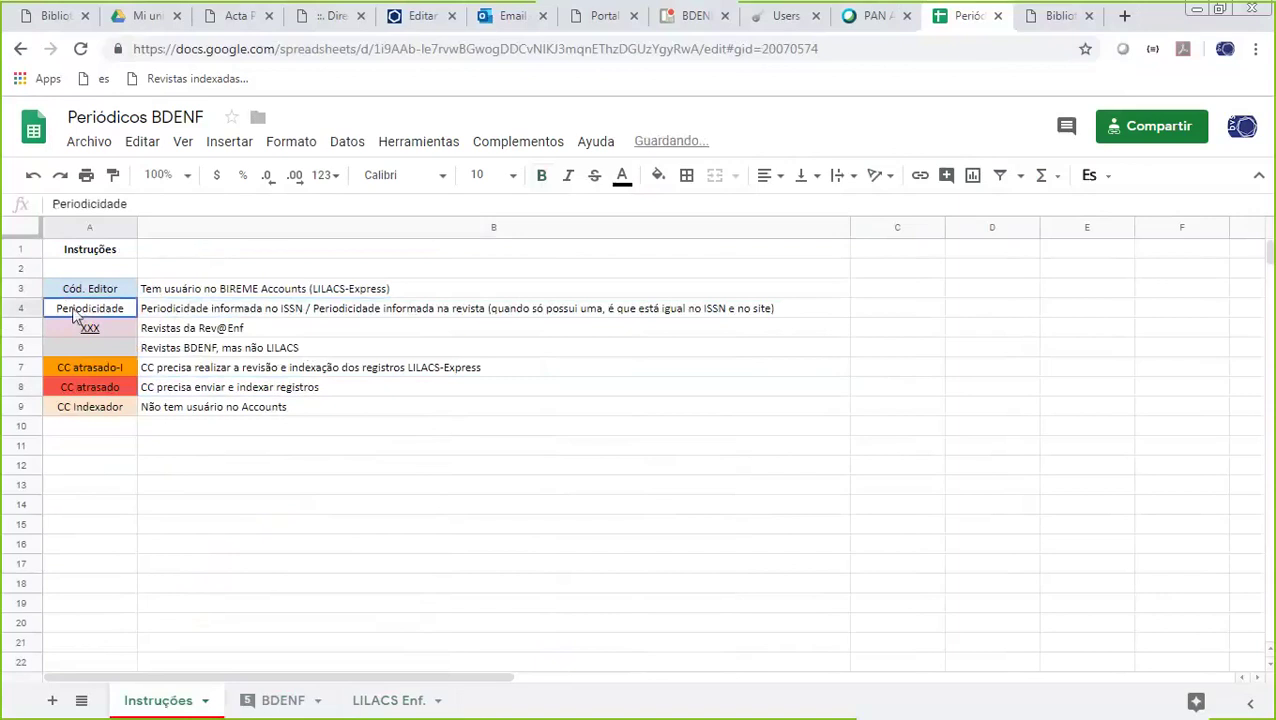
left_click(91, 325)
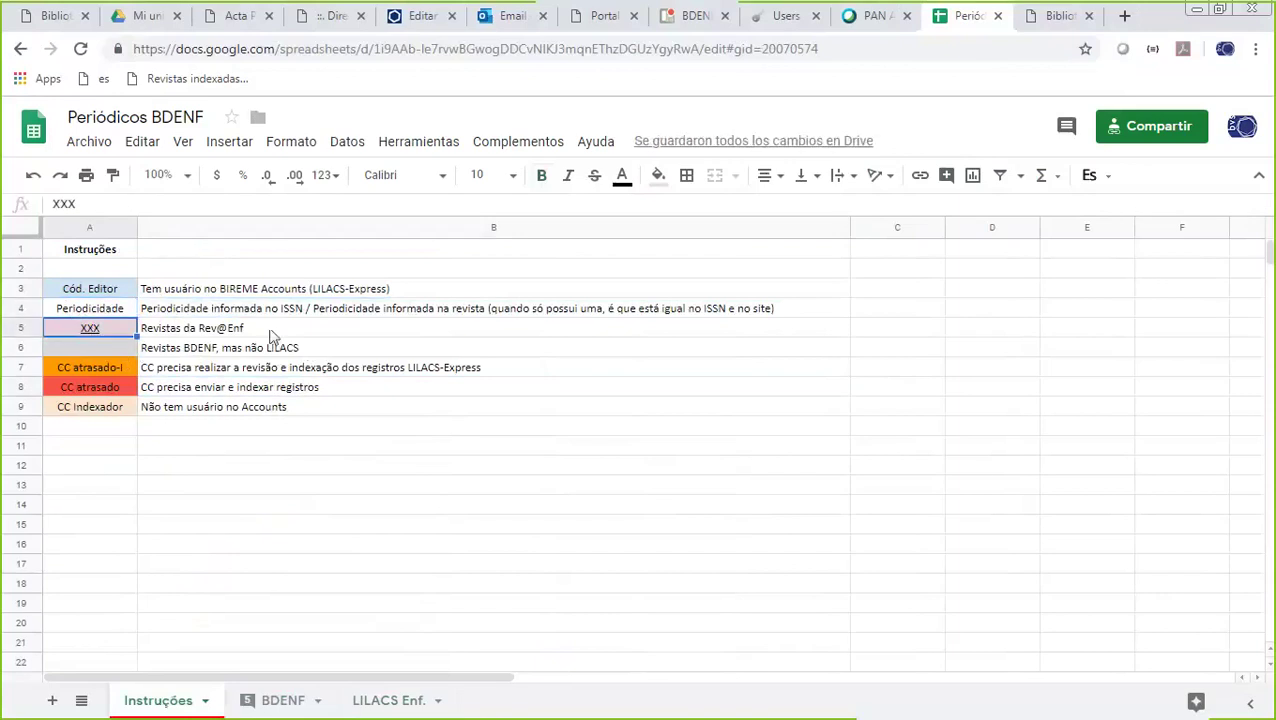
left_click(120, 350)
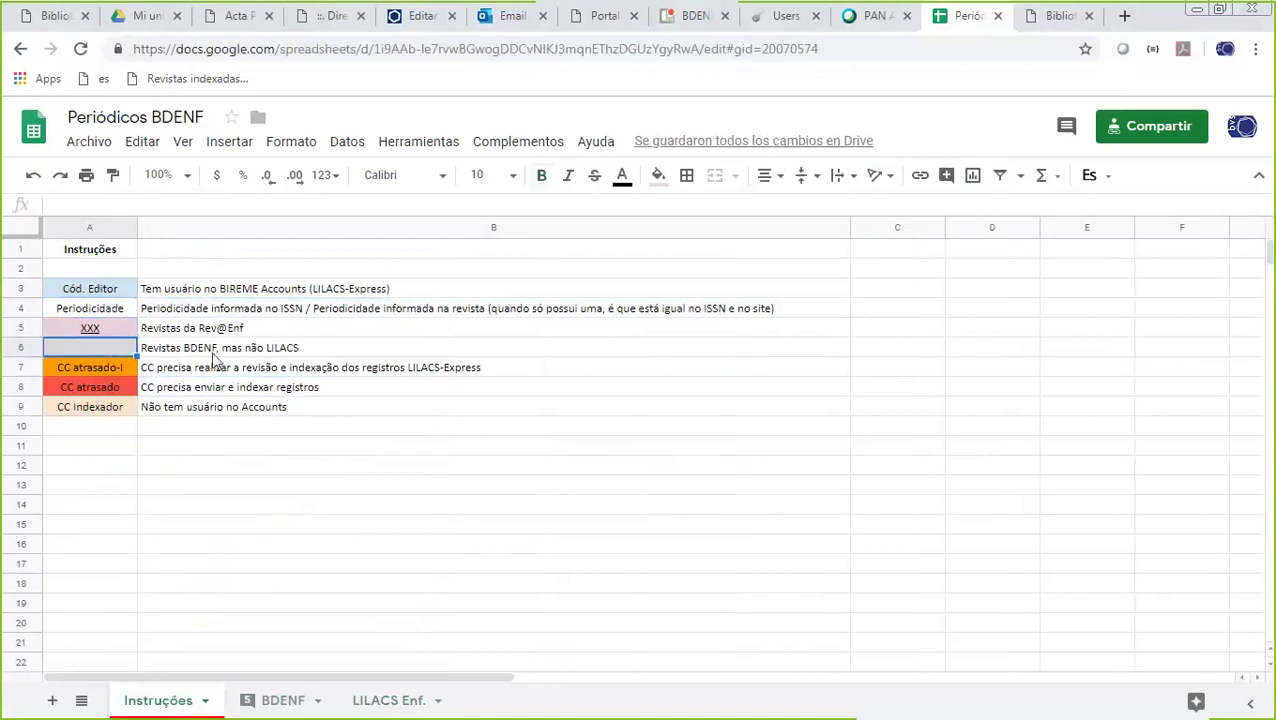
left_click(93, 371)
left_click(100, 395)
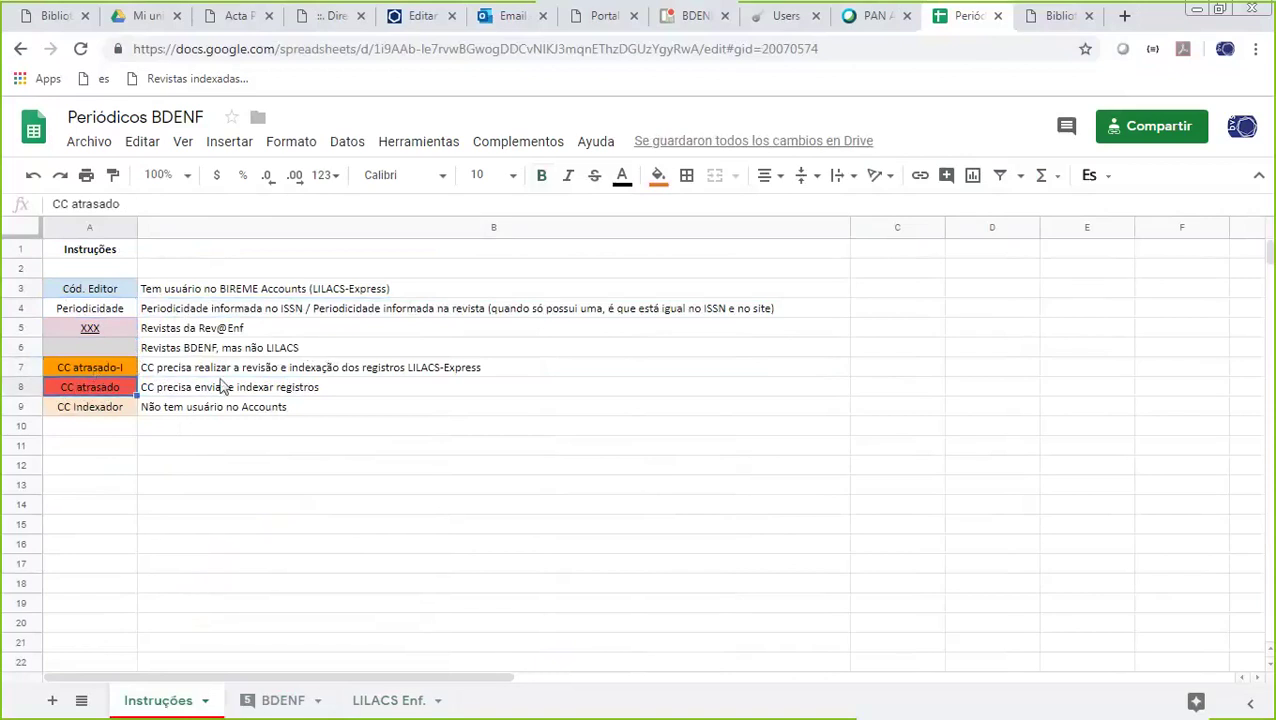
left_click(199, 372)
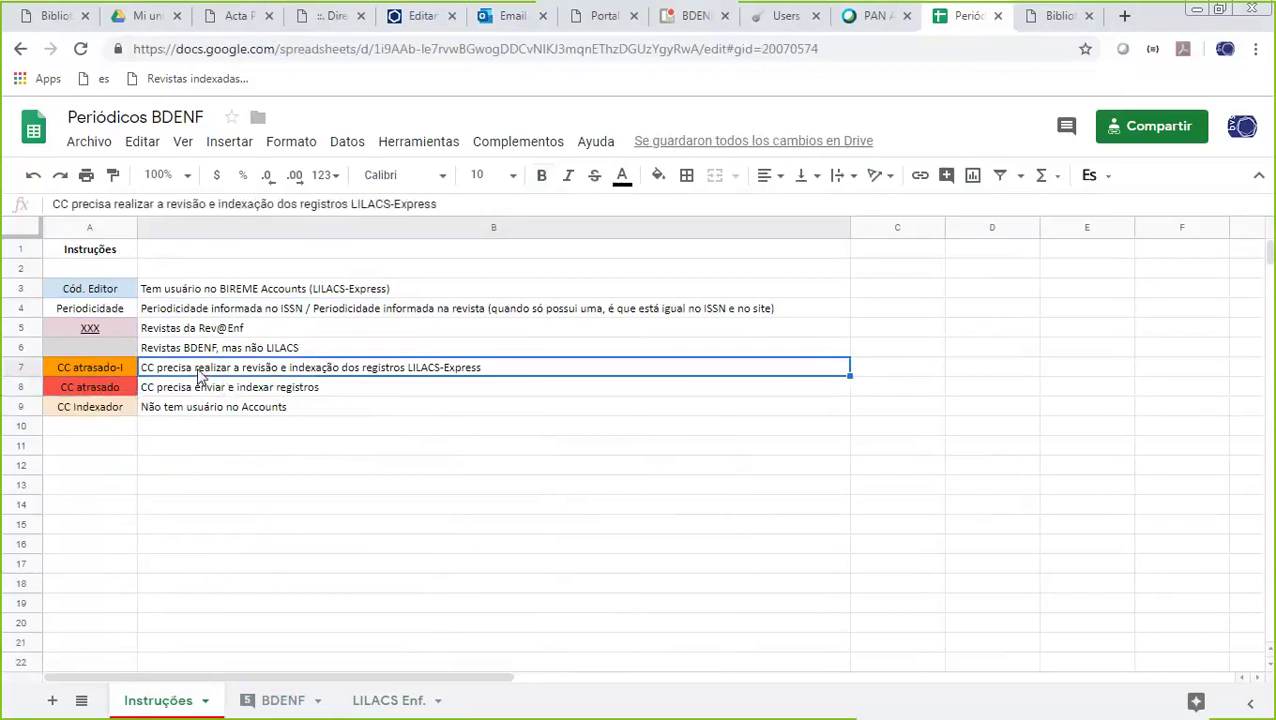
left_click(84, 392)
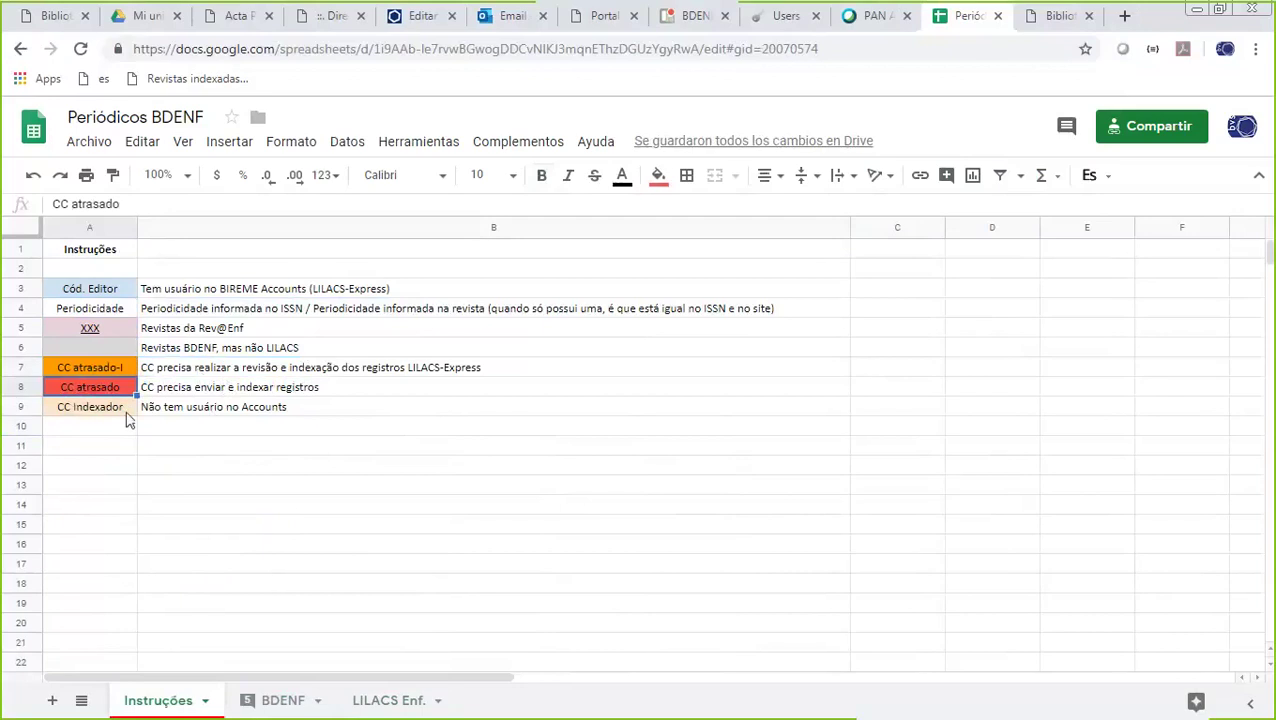
left_click(127, 418)
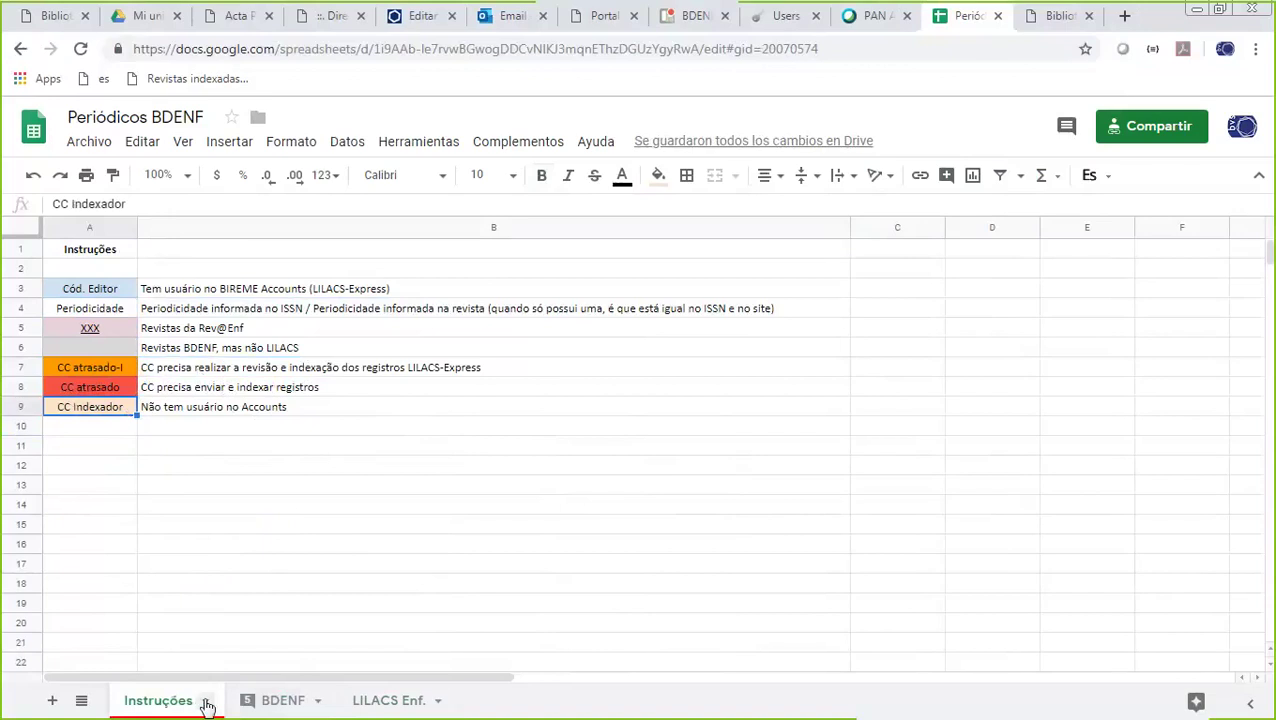
- Revisit the LILACS Enf. and Instruções sheets, and return to look over the BDENF journal table
left_click(270, 702)
left_click(378, 702)
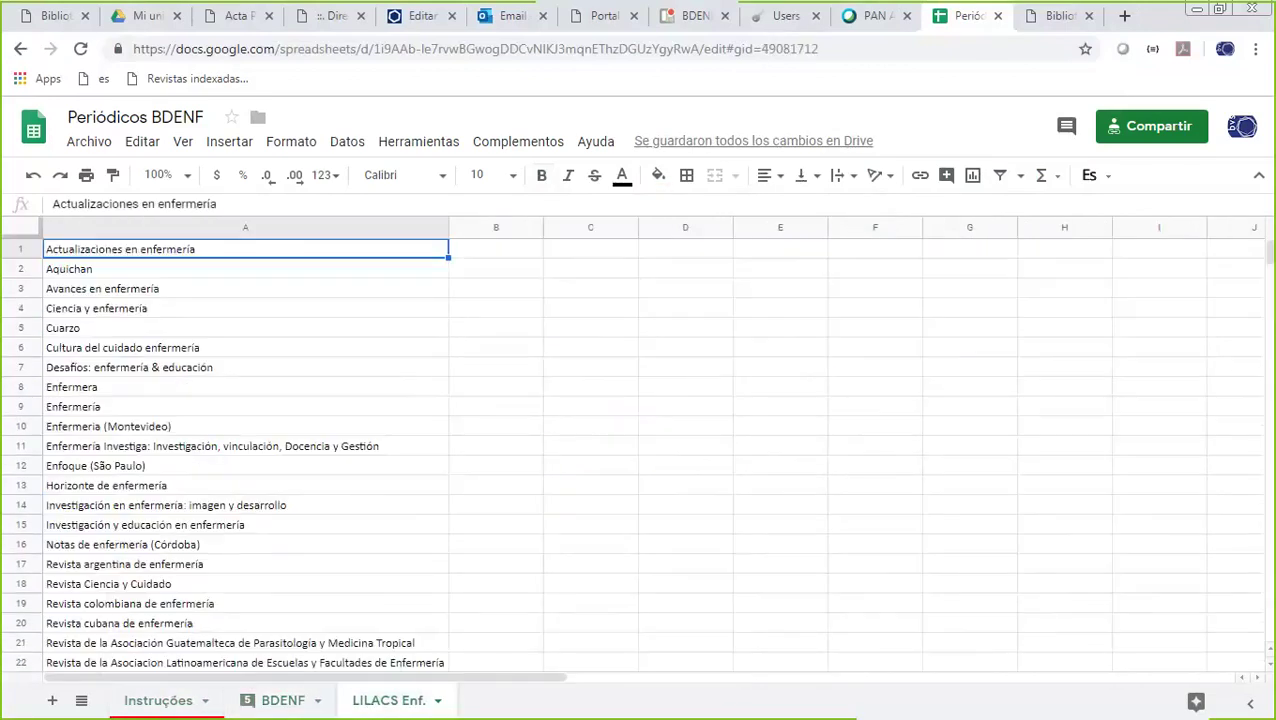
left_click(160, 702)
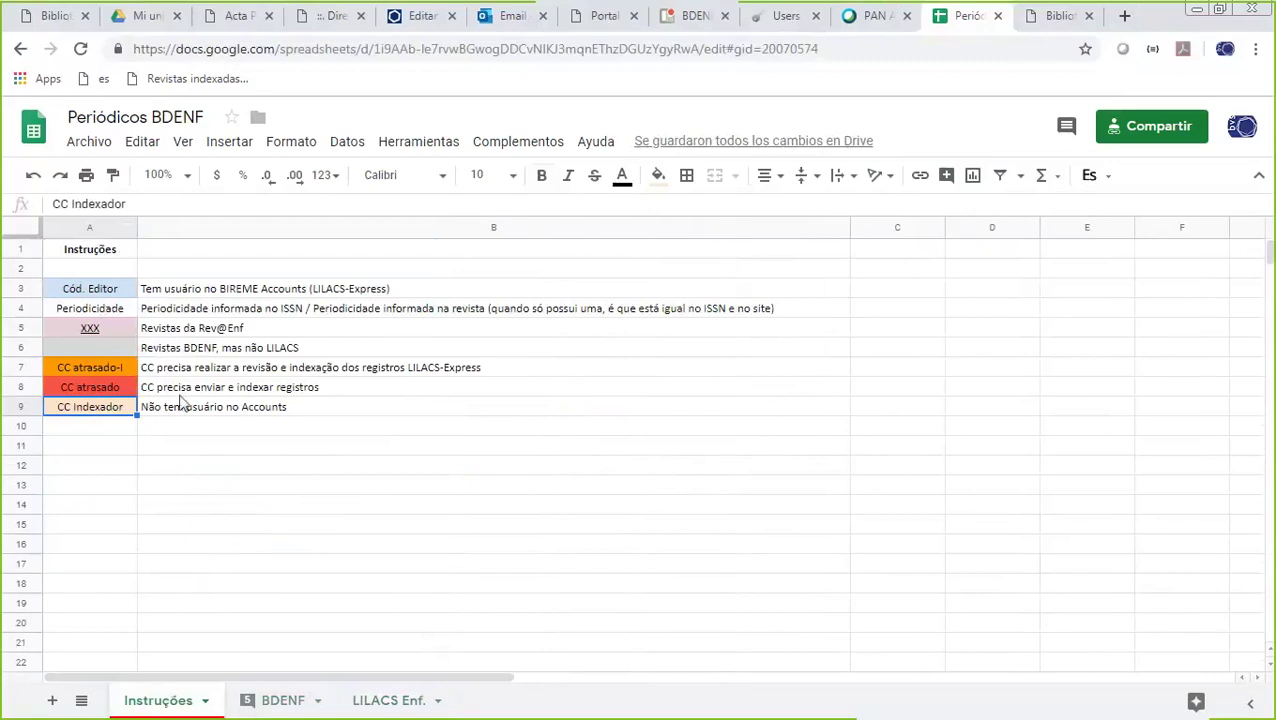
left_click(256, 706)
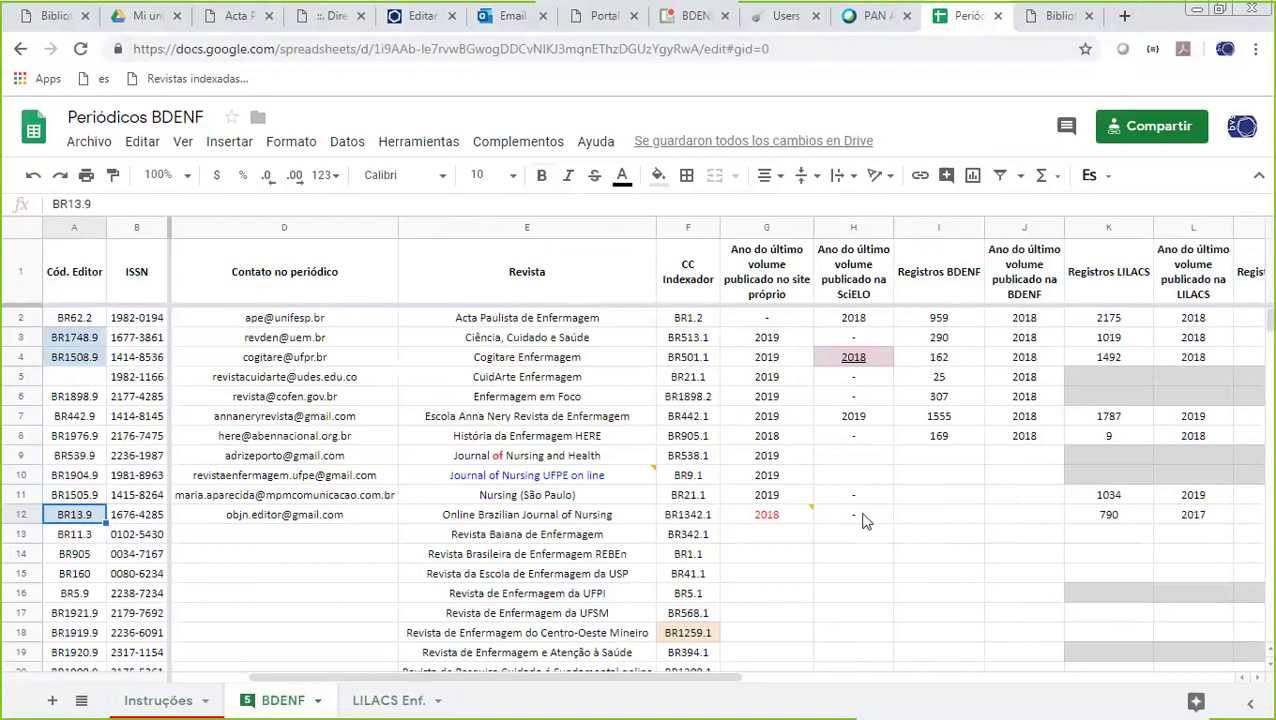
scroll(866, 522, "down", 5)
scroll(866, 522, "up", 5)
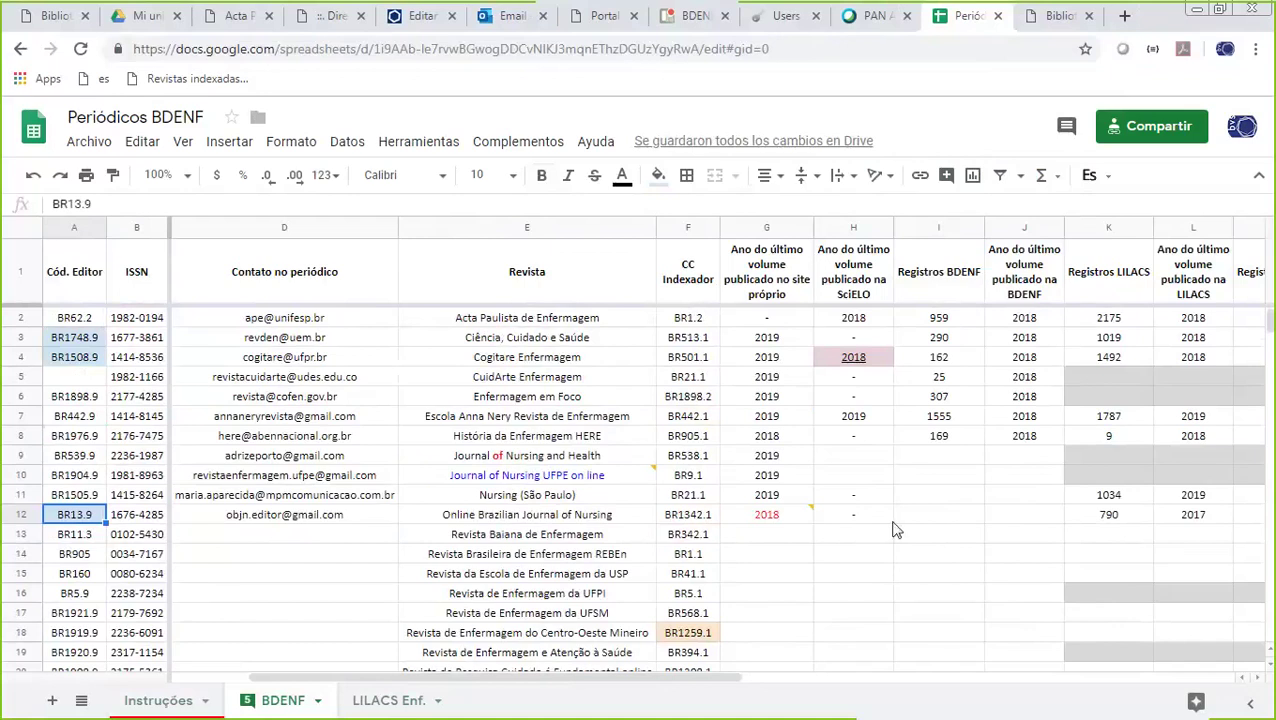
- Minimize the browser window to return to the Periódicos BDENF e LILACS presentation slide
left_click(1194, 14)
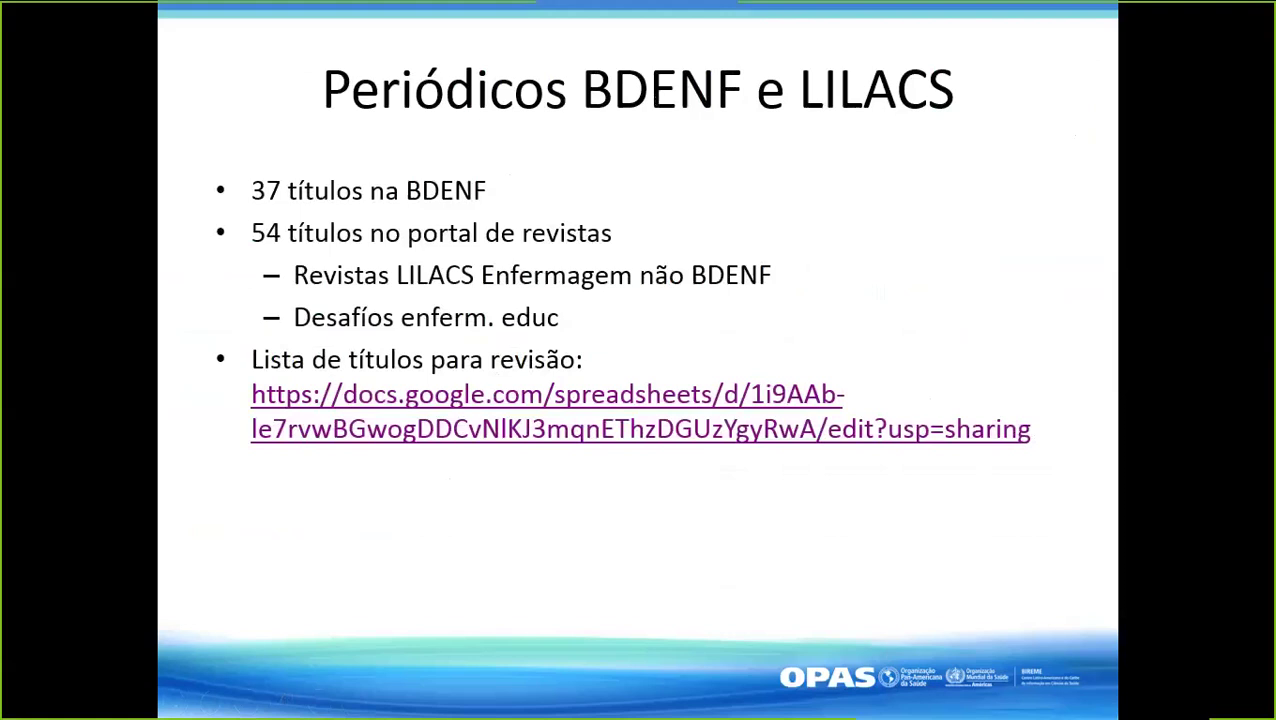
left_click_drag(1062, 635, 1110, 365)
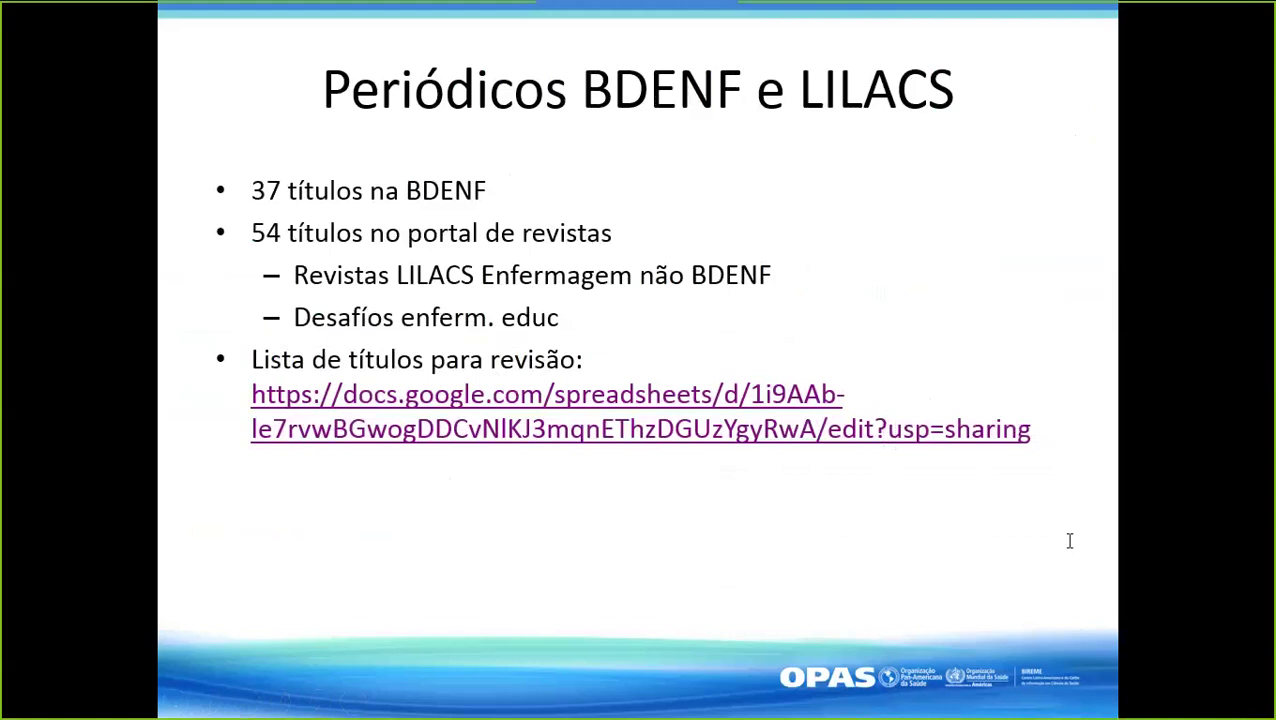